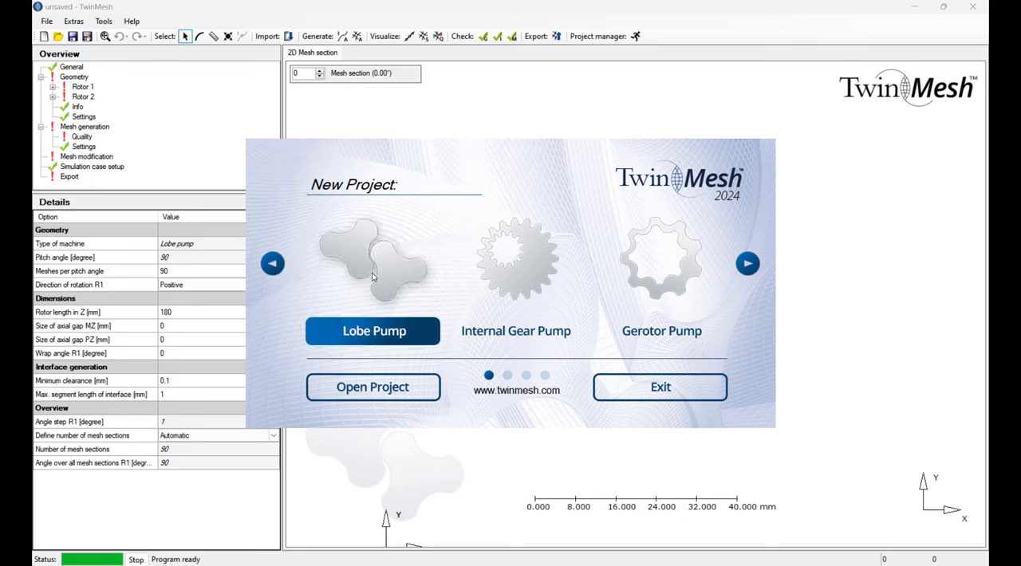
Create a new Lobe Pump project and import the rotor geometry from LobePump2D_Rotor.igs.
click(376, 332)
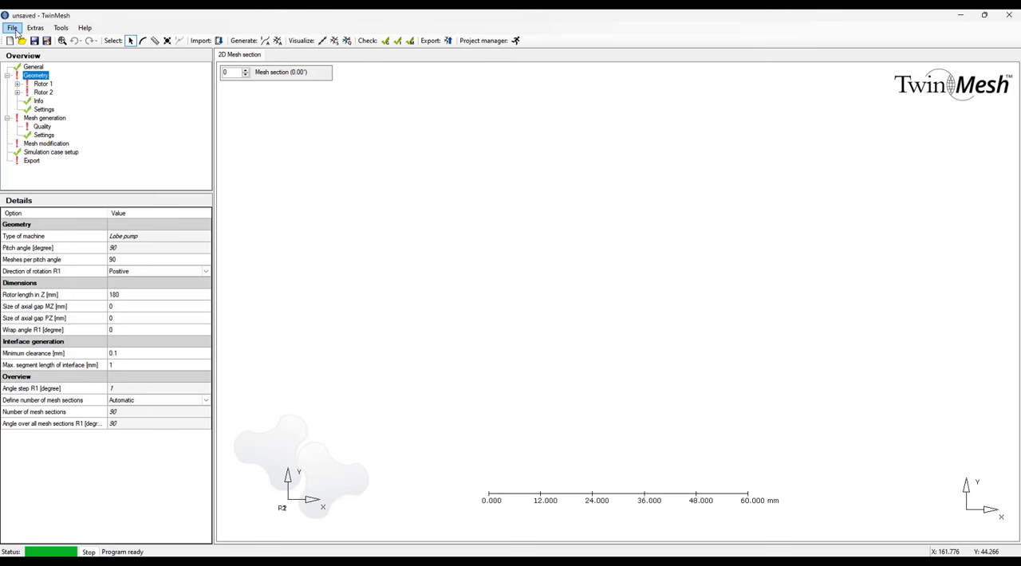
click(13, 28)
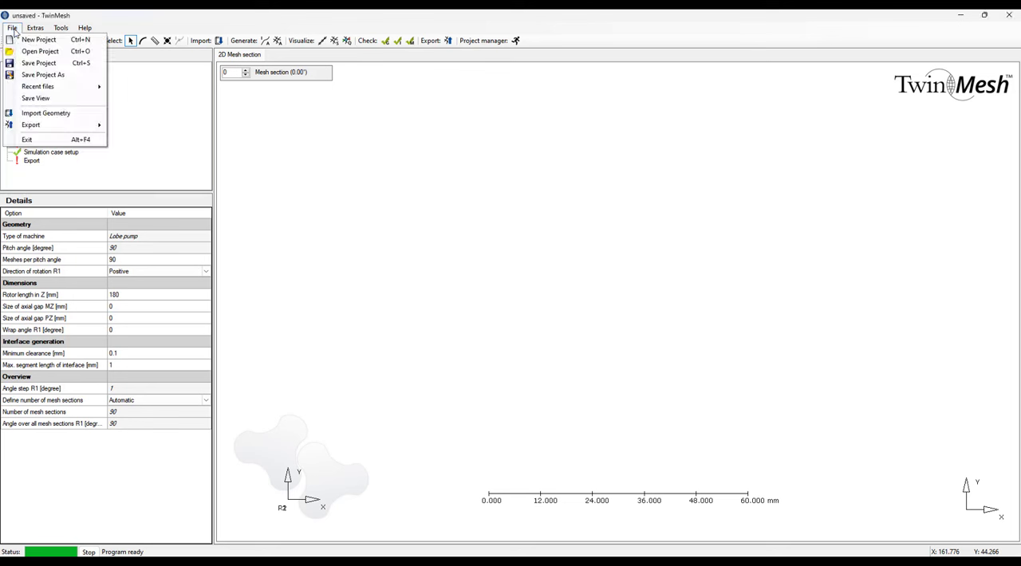
click(58, 116)
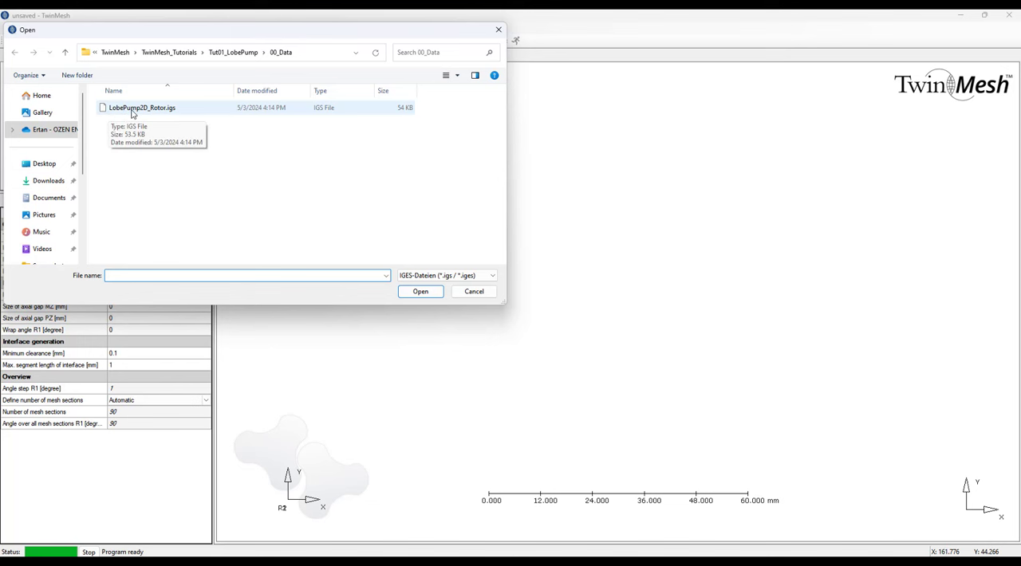
click(134, 110)
click(419, 291)
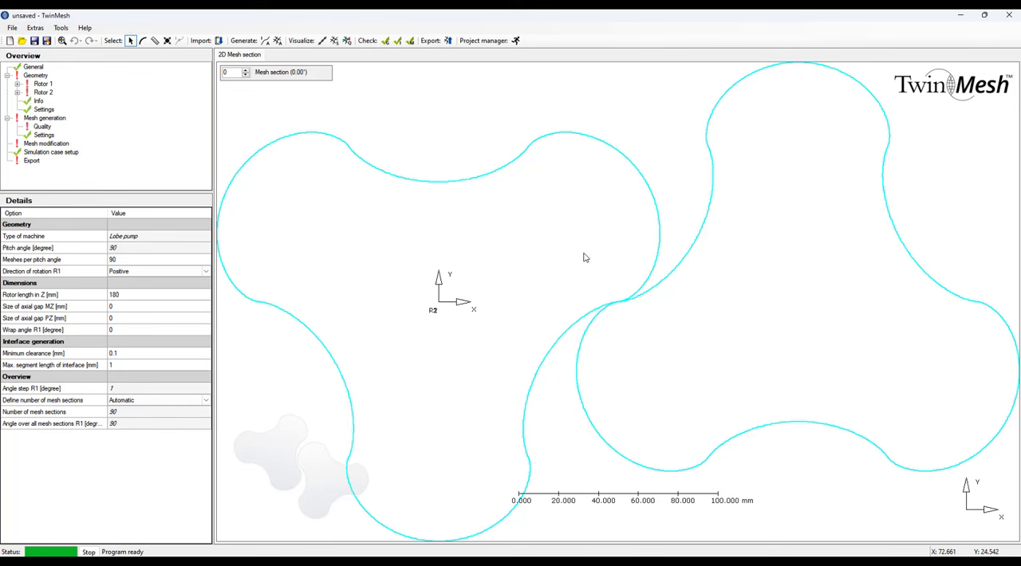
Select all connected curves of the left rotor profile and group them.
scroll(584, 257, down, 1)
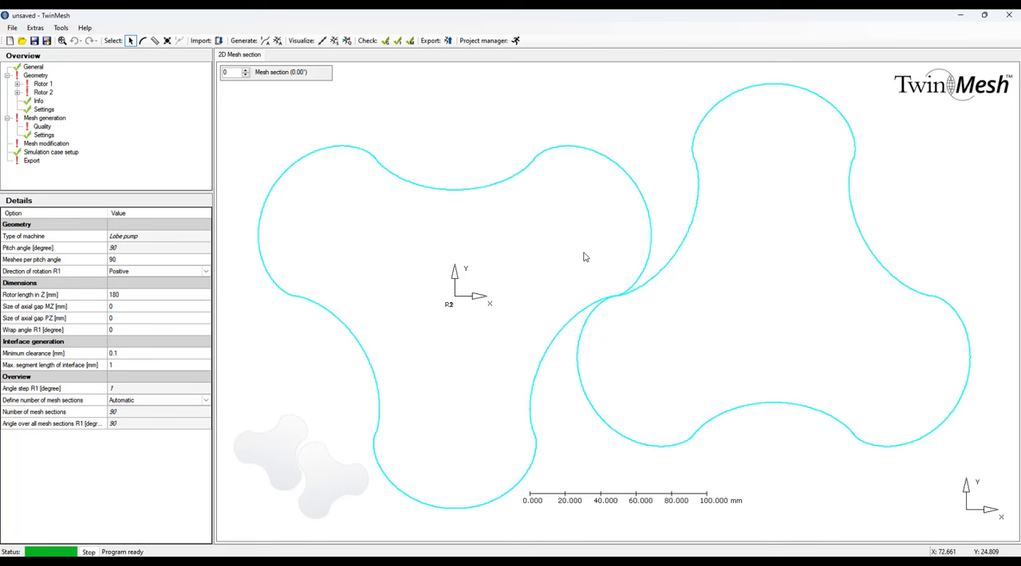
scroll(585, 257, down, 1)
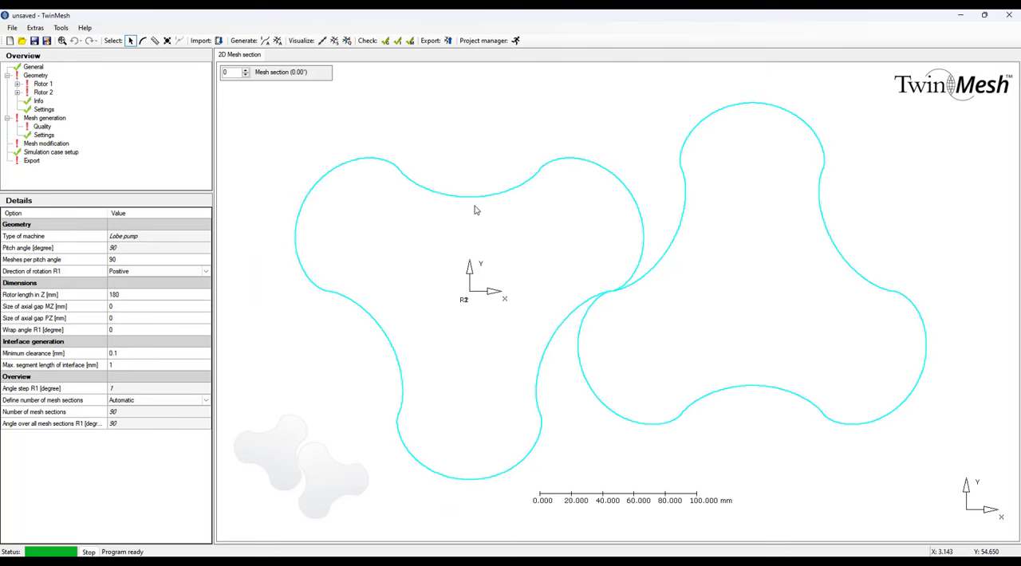
key(c)
click(473, 201)
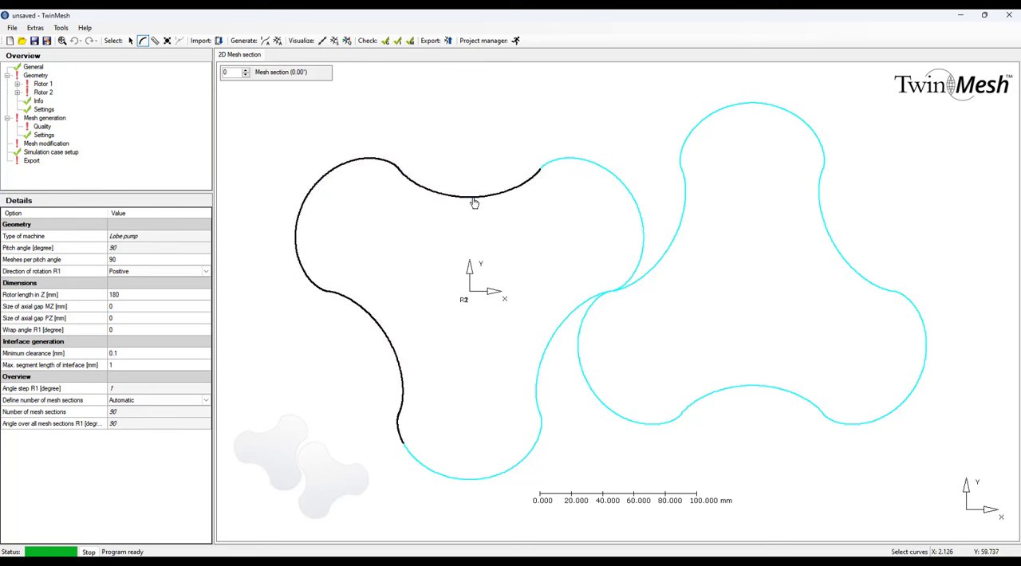
key(Escape)
right_click(461, 202)
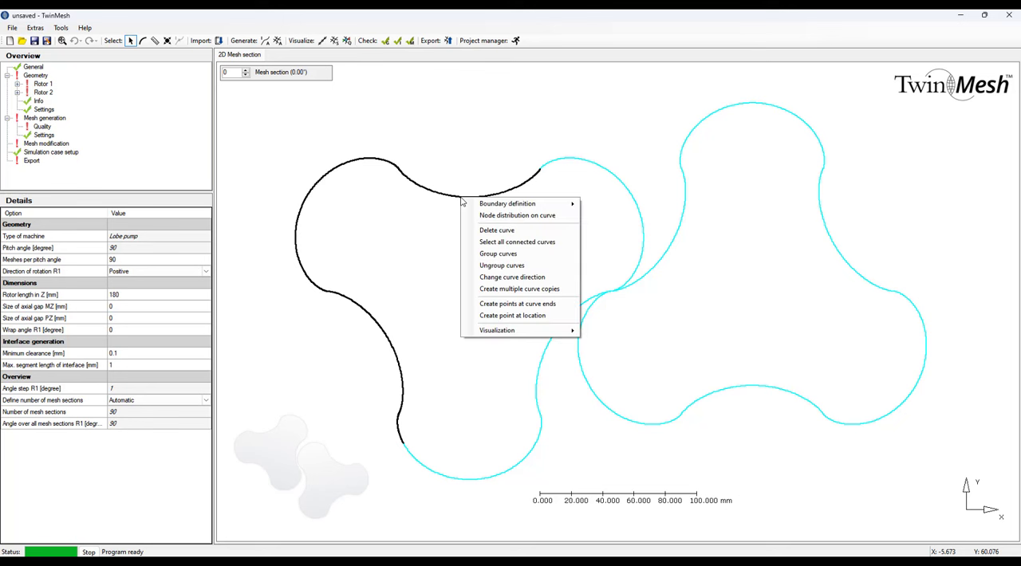
click(511, 241)
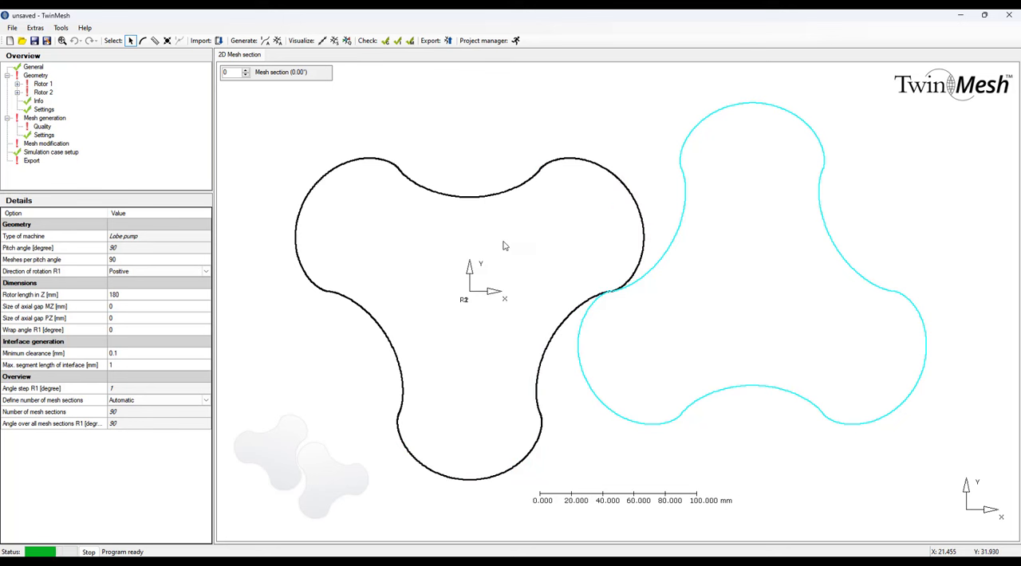
right_click(511, 194)
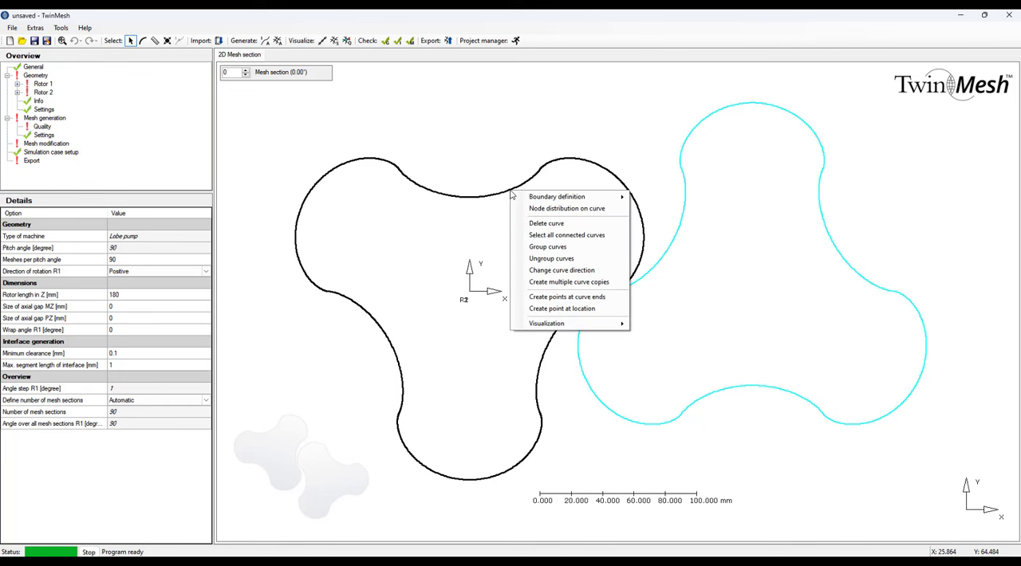
click(559, 247)
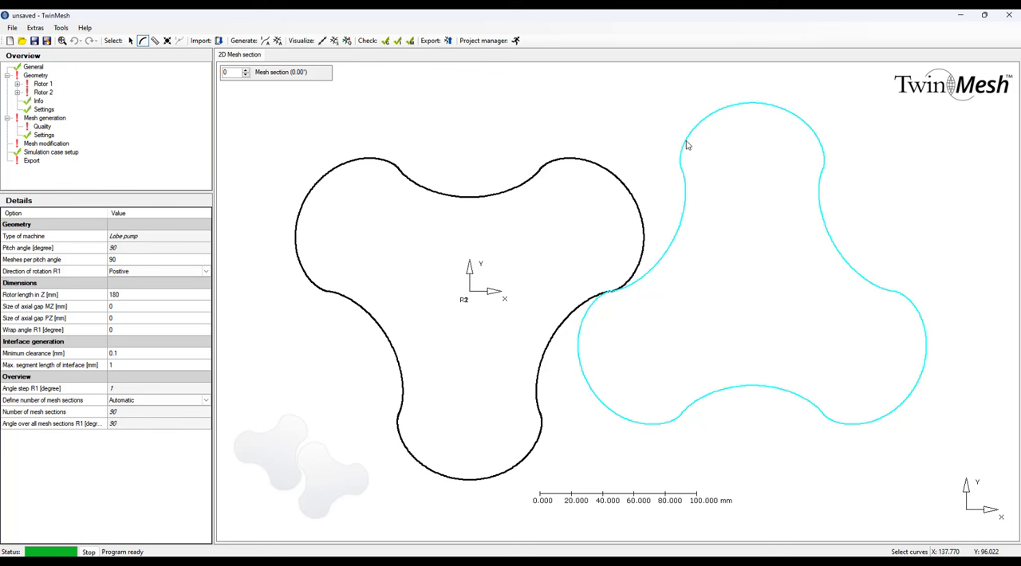
Select all connected curves of the right rotor profile and group them.
ctrl+click(687, 141)
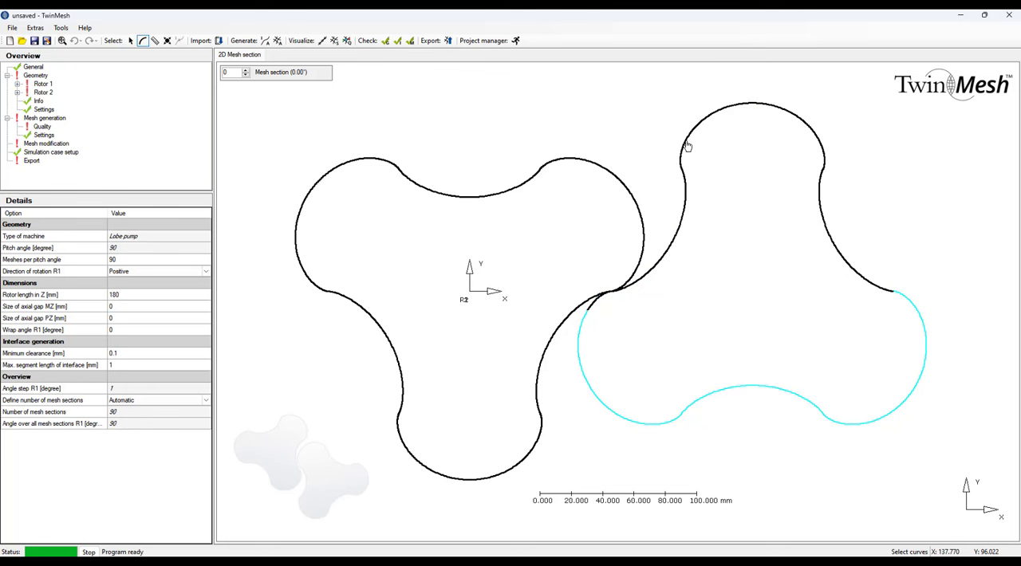
right_click(687, 146)
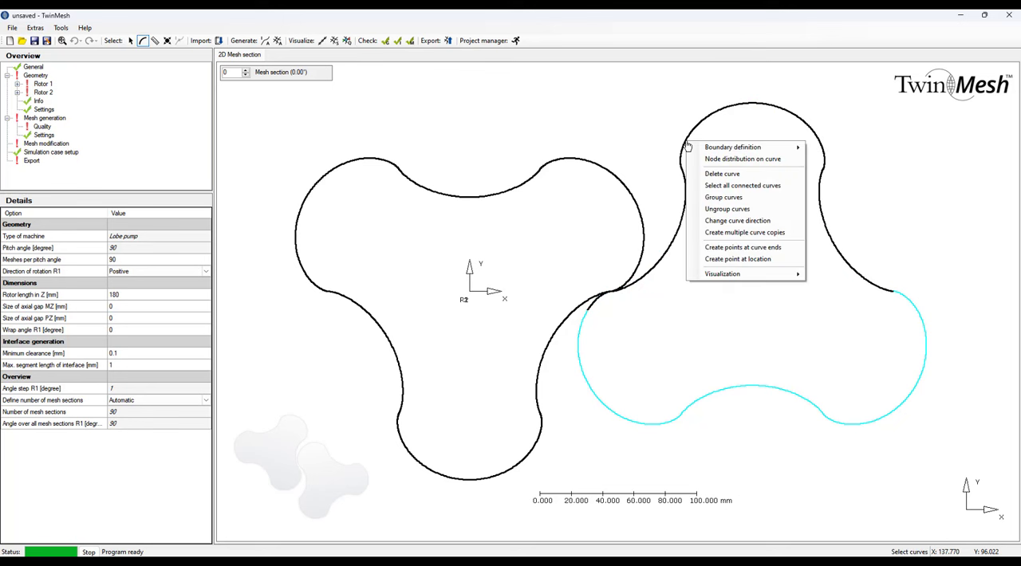
click(726, 187)
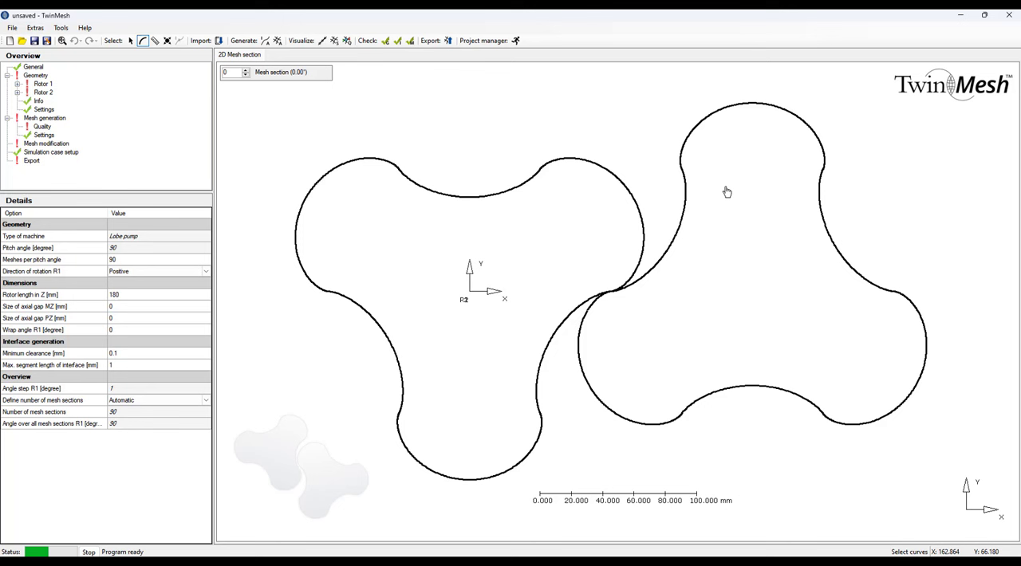
right_click(700, 129)
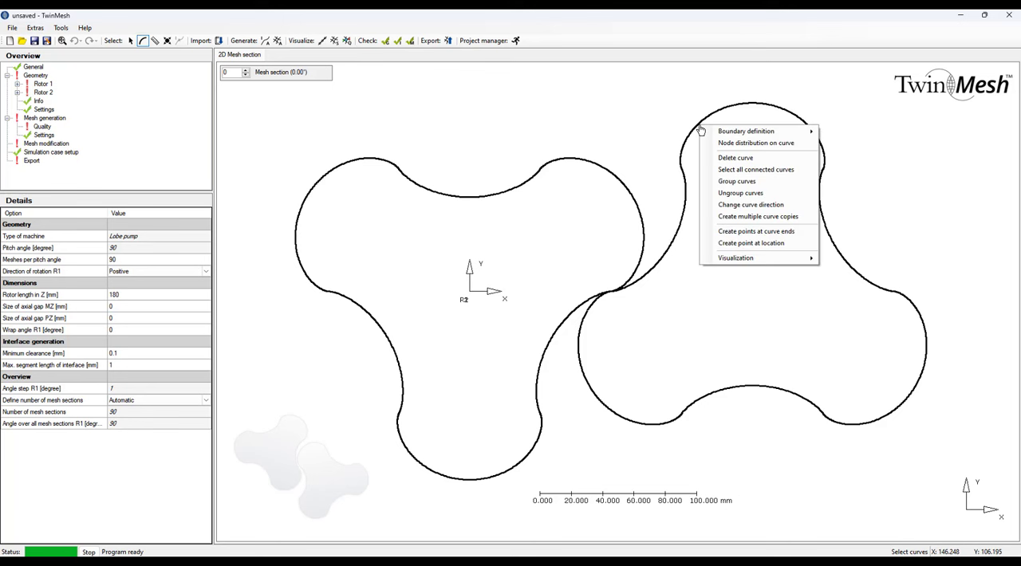
click(736, 182)
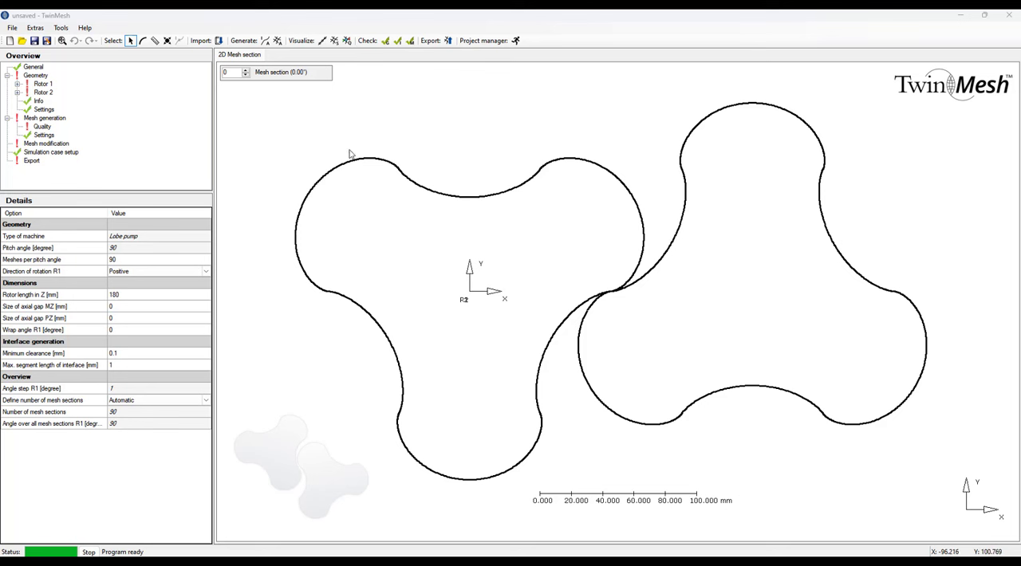
Assign the left rotor profile the boundary definition Rotor wall curves (R1).
right_click(404, 179)
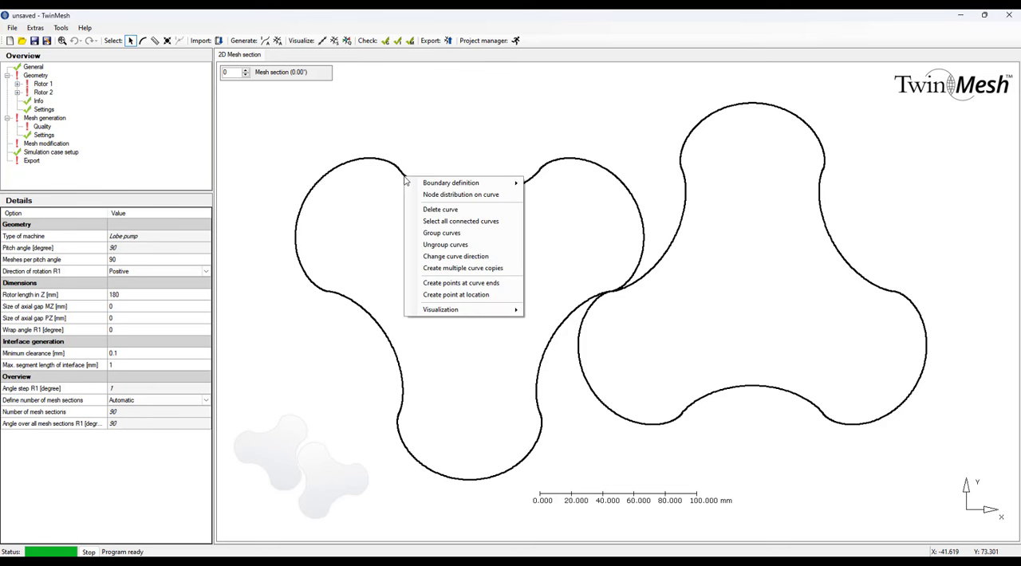
mouse_move(437, 186)
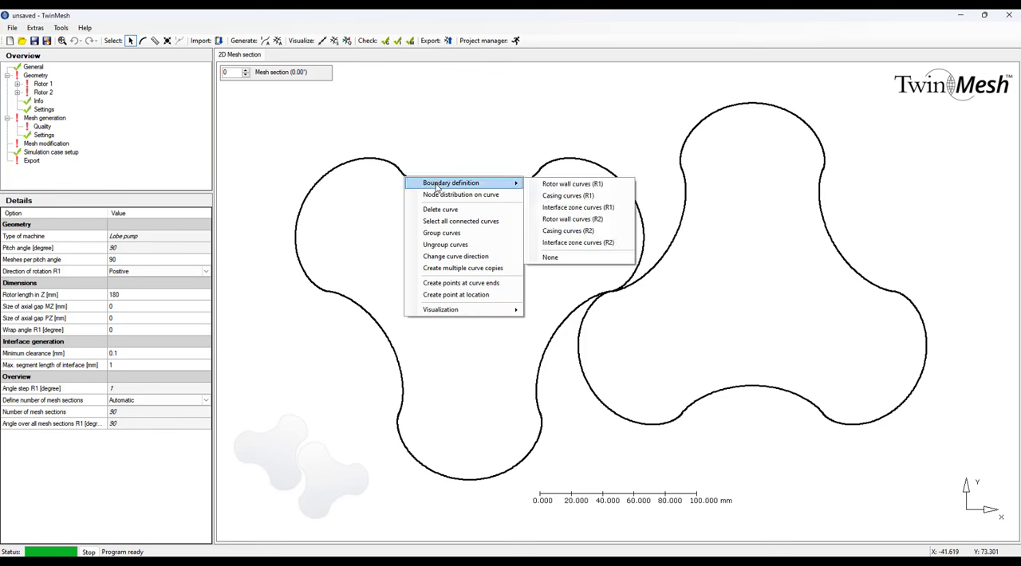
click(559, 184)
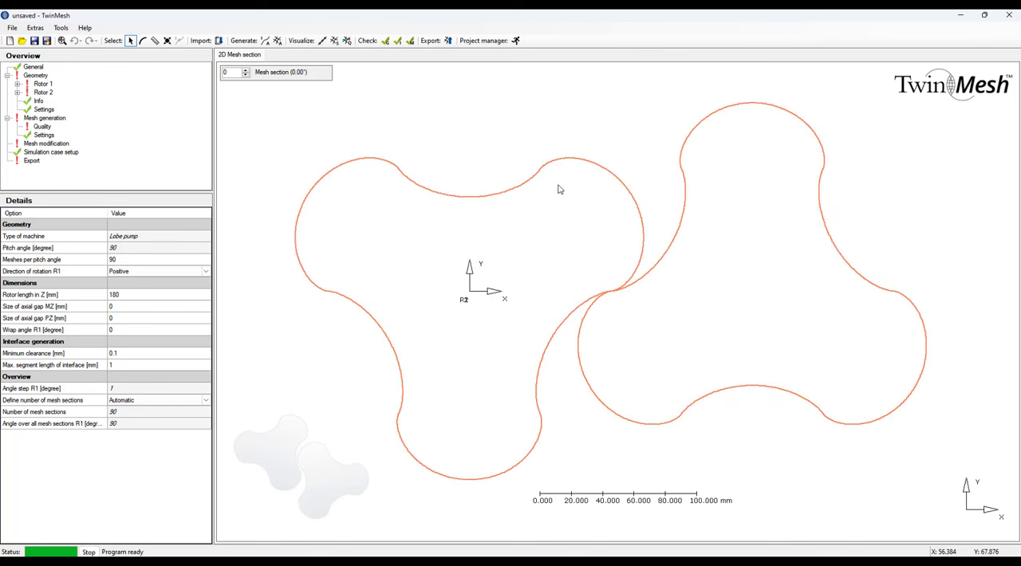
Assign the right rotor profile the boundary definition Rotor wall curves (R2).
click(722, 115)
right_click(722, 116)
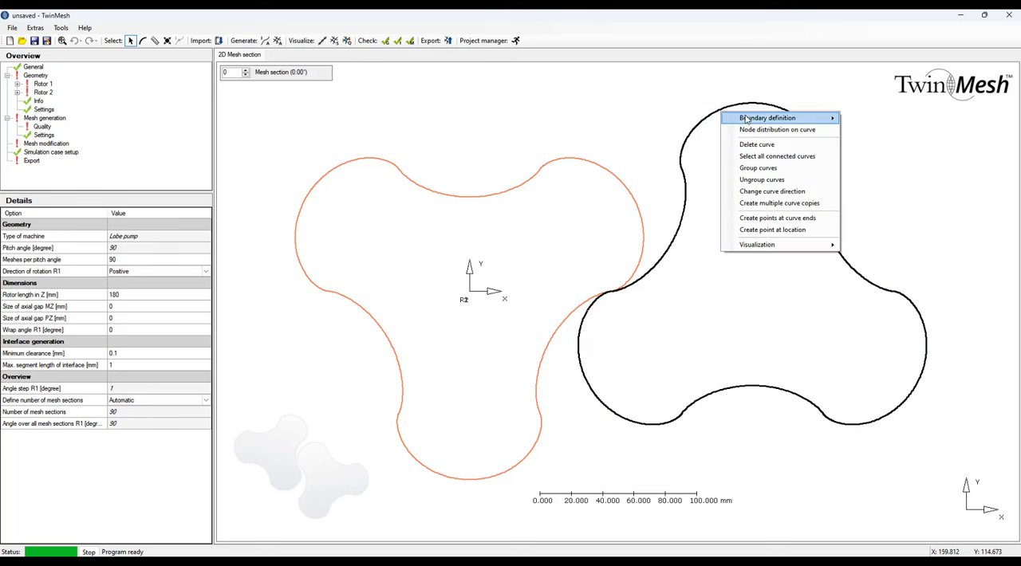
mouse_move(764, 121)
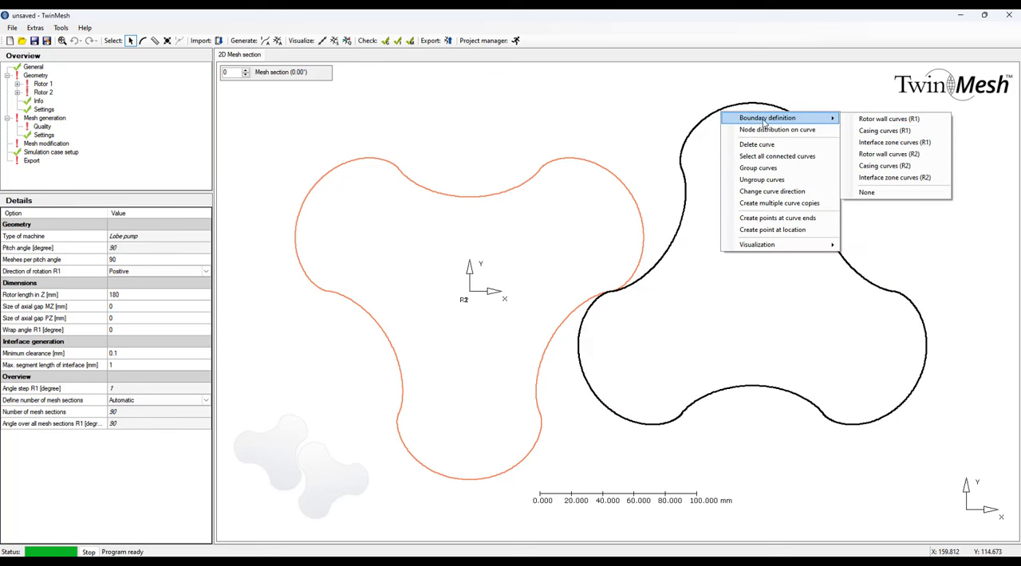
click(876, 154)
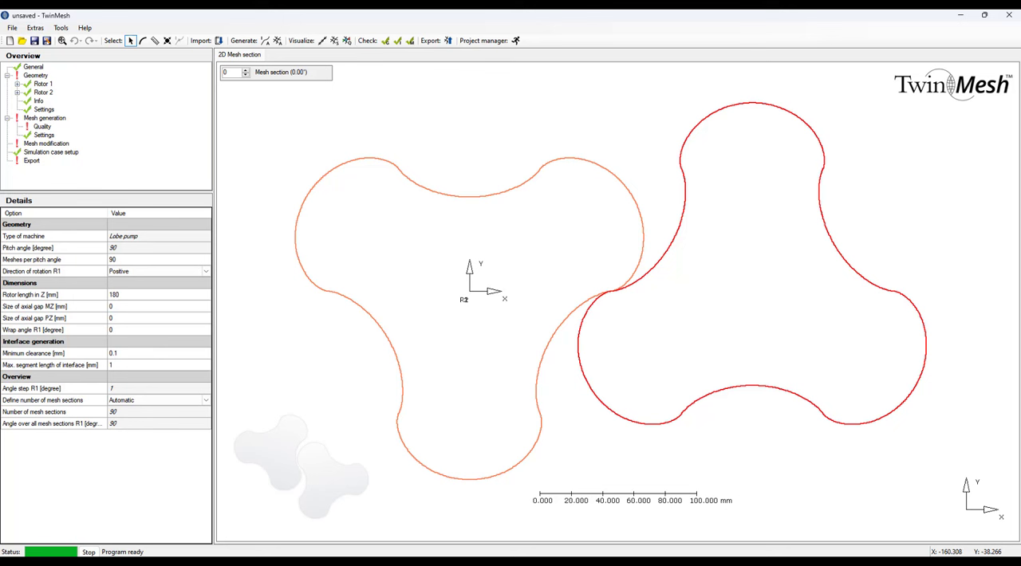
In the geometry settings, set the meshes per pitch angle to 60 and the rotor length in Z to 1 mm.
click(43, 76)
click(118, 261)
click(134, 296)
Set rotor 1 to 3 lobes with a casing radius of 120 mm.
click(37, 76)
click(43, 85)
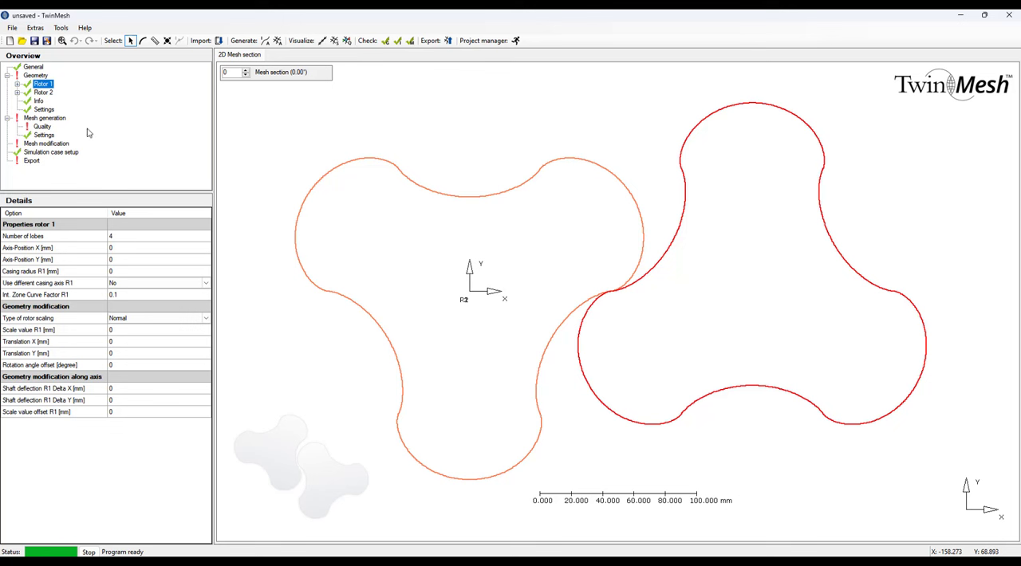
click(114, 237)
click(147, 260)
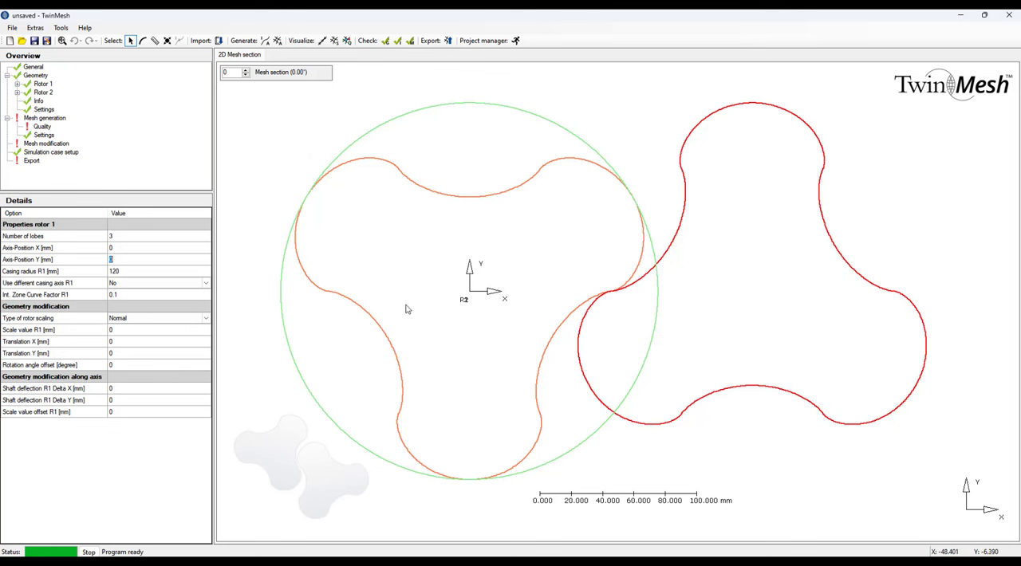
Set rotor 2 to 3 lobes with axis position X 180 mm and a casing radius of 120 mm.
click(44, 93)
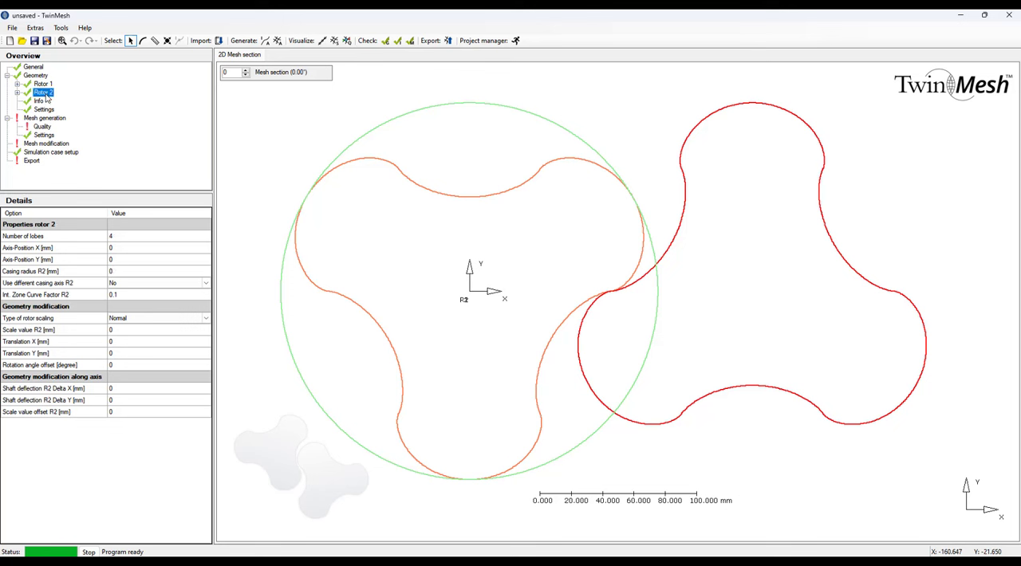
click(126, 239)
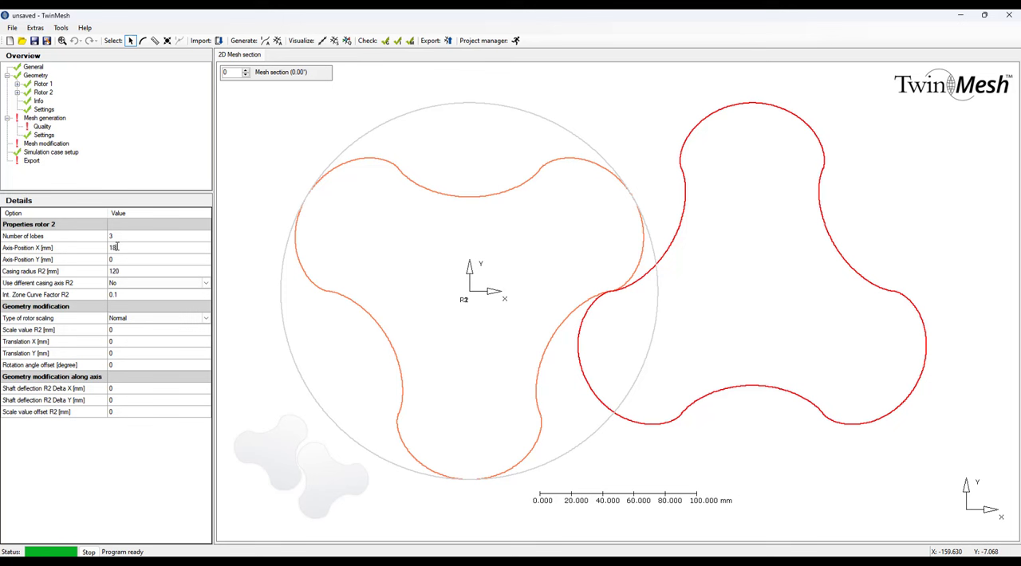
click(121, 261)
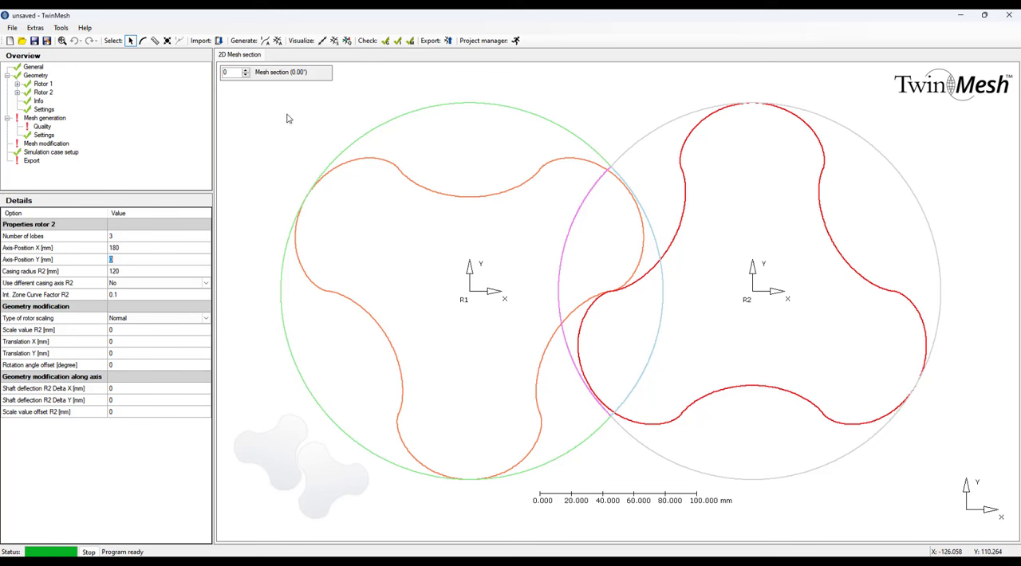
Advance the displayed mesh section from 0 to 60 to examine how the two rotors rotate within their casing circles.
click(246, 70)
click(246, 70)
click(246, 70)
click(245, 70)
click(245, 70)
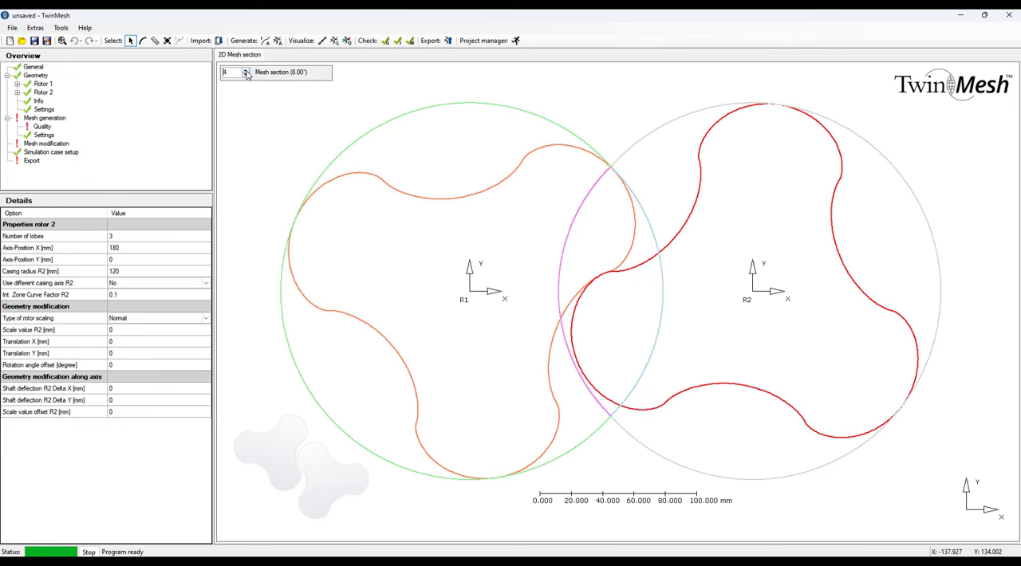
click(246, 70)
click(246, 71)
click(247, 71)
click(246, 71)
click(246, 71)
click(247, 71)
click(246, 71)
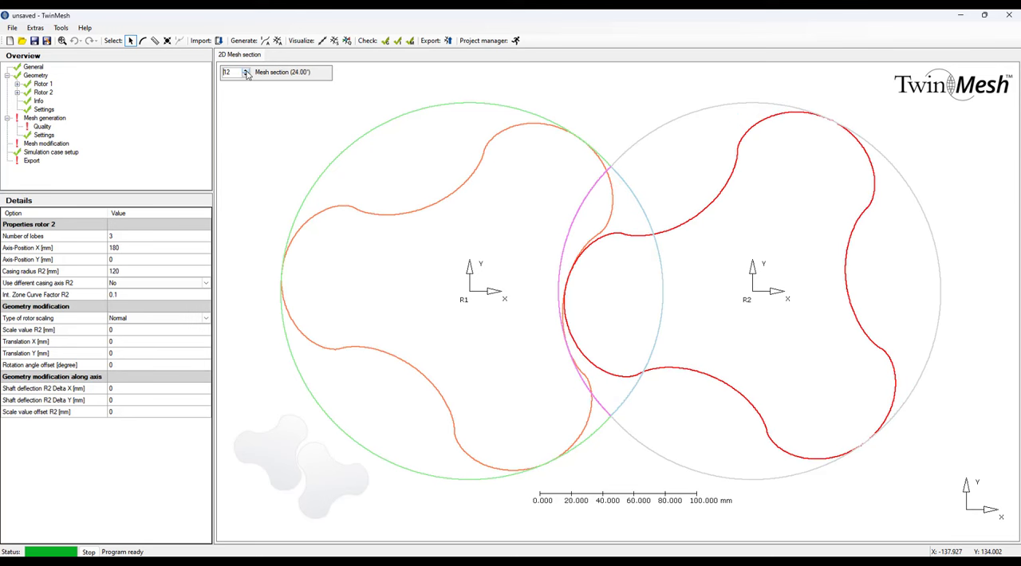
click(246, 71)
click(247, 71)
click(247, 71)
click(247, 71)
click(247, 71)
click(246, 71)
click(246, 71)
click(247, 71)
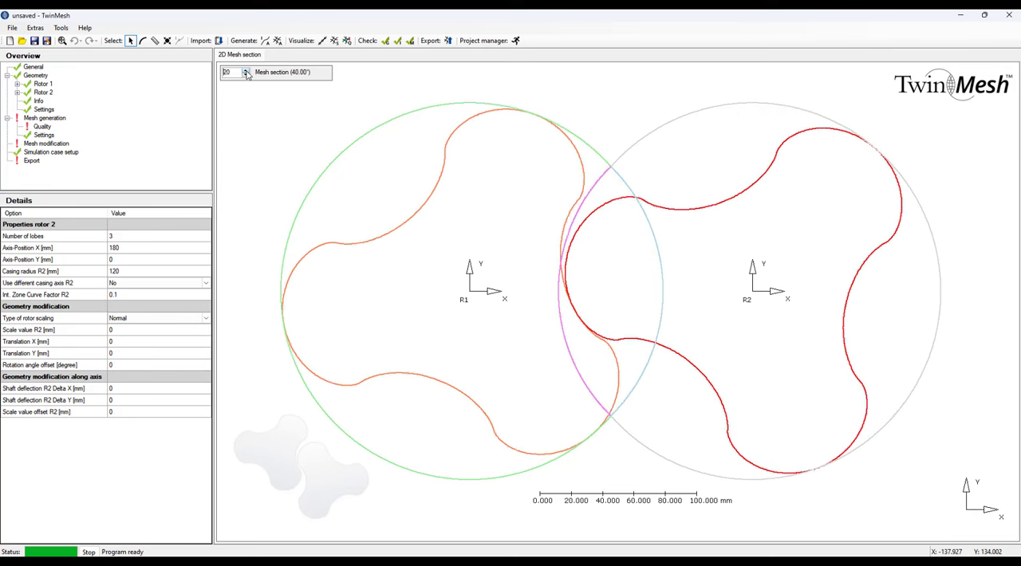
click(246, 71)
click(247, 71)
click(247, 71)
click(246, 71)
click(246, 71)
click(246, 71)
click(246, 71)
click(246, 71)
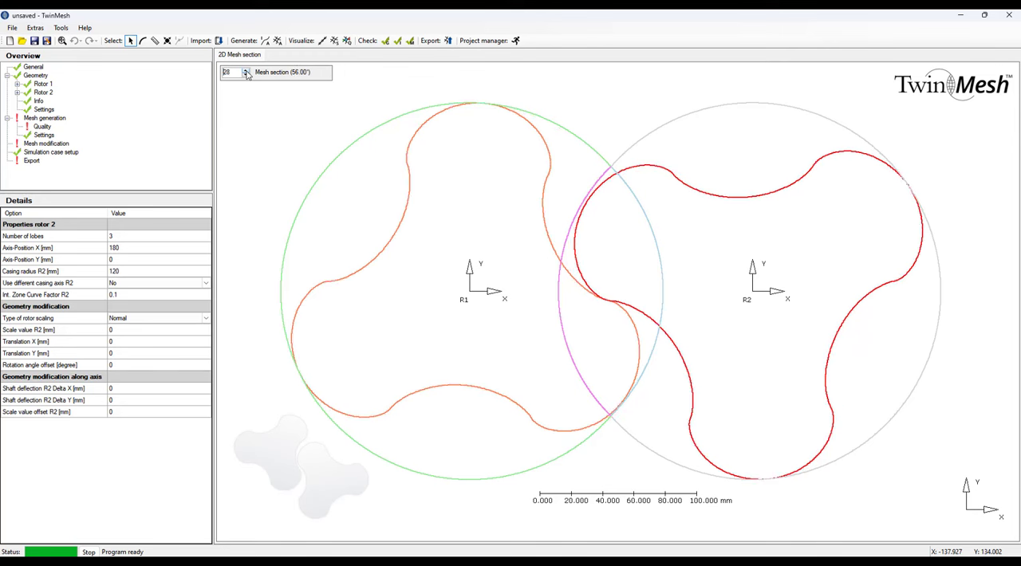
click(247, 71)
click(246, 71)
click(246, 71)
click(247, 71)
click(246, 71)
click(246, 71)
click(246, 71)
click(246, 71)
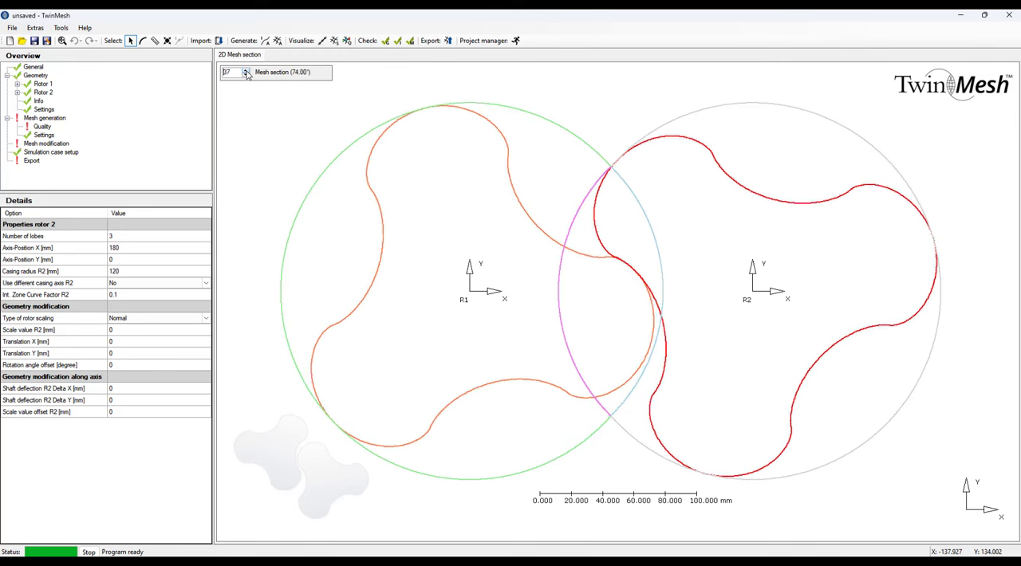
click(247, 71)
click(247, 71)
click(247, 71)
click(246, 71)
click(247, 71)
click(246, 71)
click(246, 71)
click(247, 71)
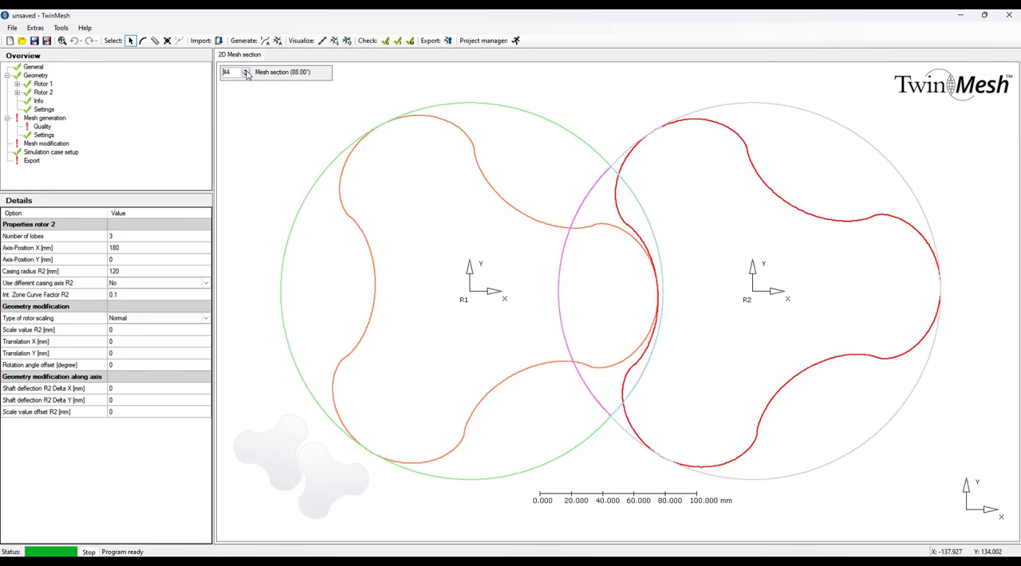
click(247, 71)
click(247, 71)
click(247, 71)
click(247, 71)
click(246, 71)
click(246, 71)
click(247, 71)
click(247, 71)
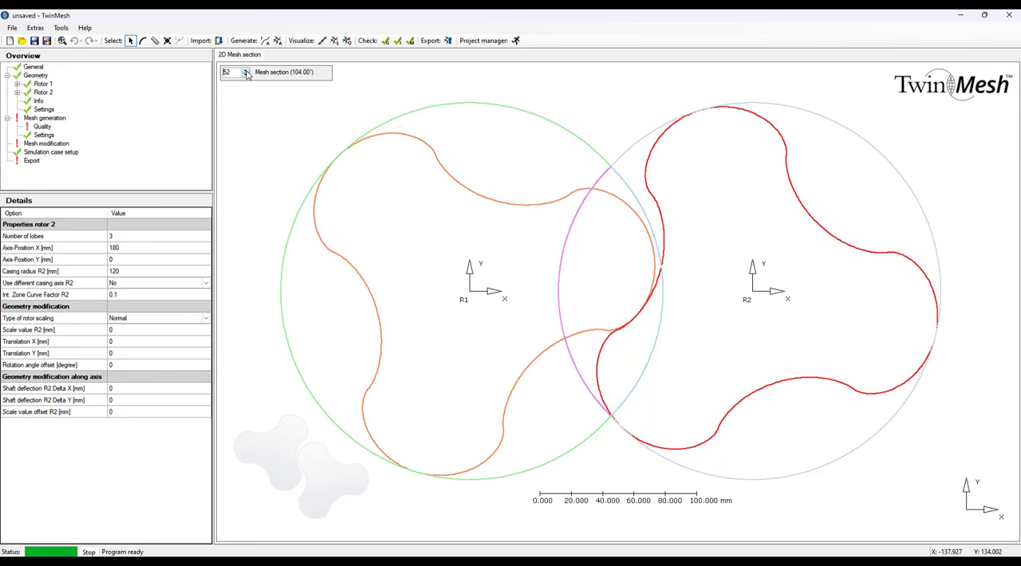
click(246, 71)
click(246, 71)
click(246, 71)
click(247, 71)
click(247, 71)
click(247, 71)
click(246, 71)
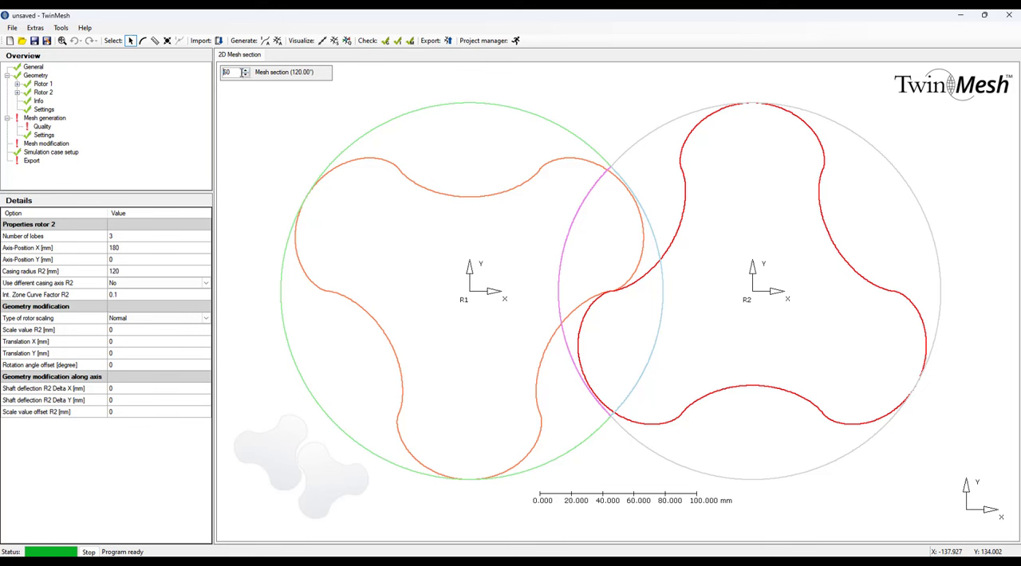
Check rotor 1's direction of rotation in the geometry settings and reset the displayed mesh section to 0.
click(40, 76)
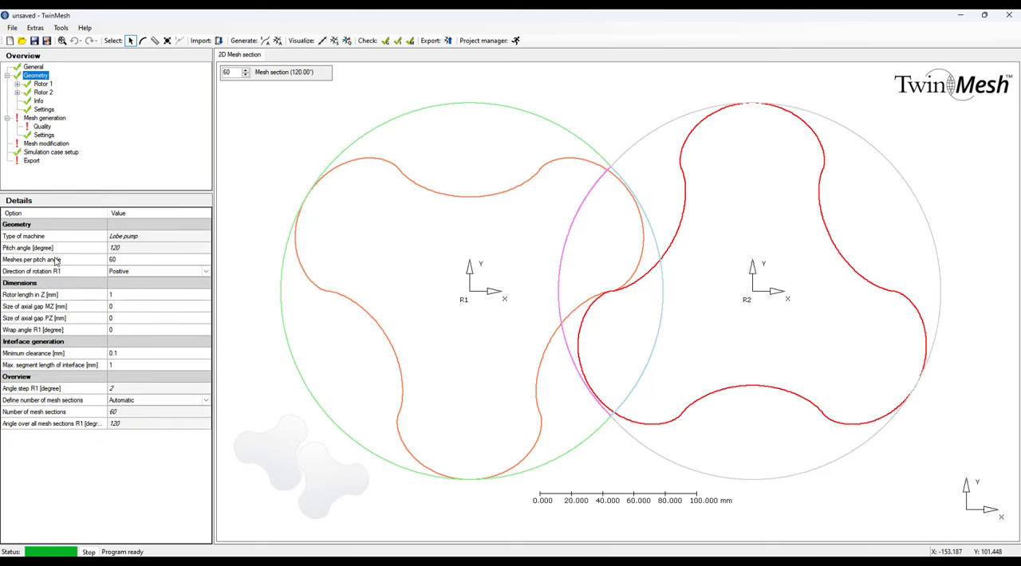
click(140, 271)
click(232, 72)
text(0)
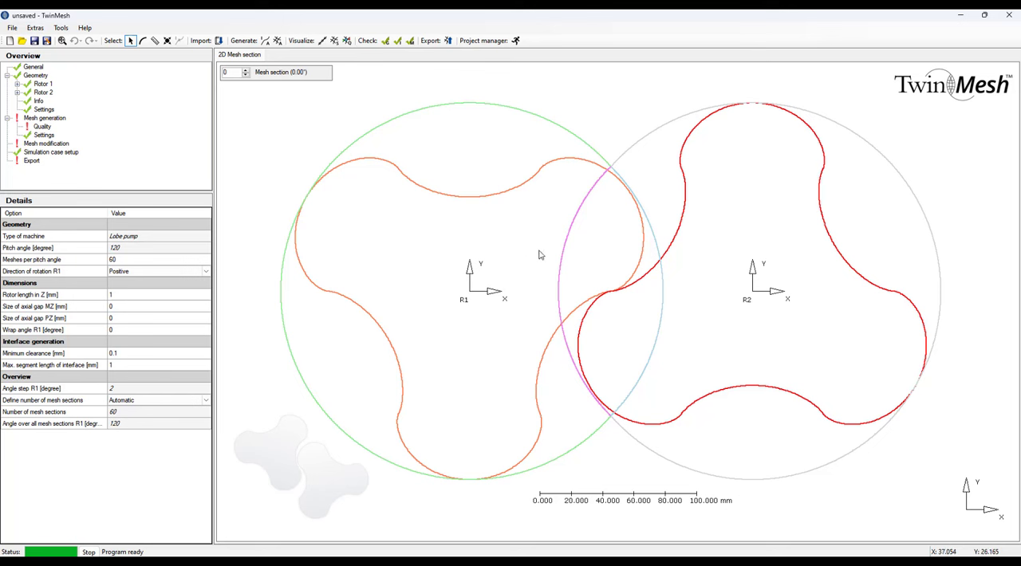
Set rotor 1's scale value to 0.1 mm to create a gap between its lobe tips and the casing.
click(43, 83)
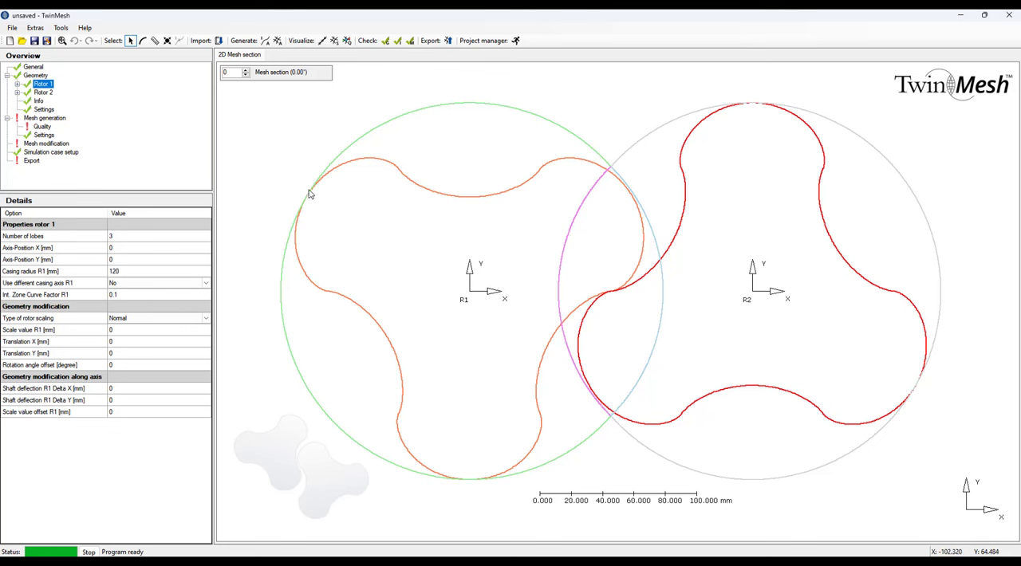
scroll(310, 194, up, 3)
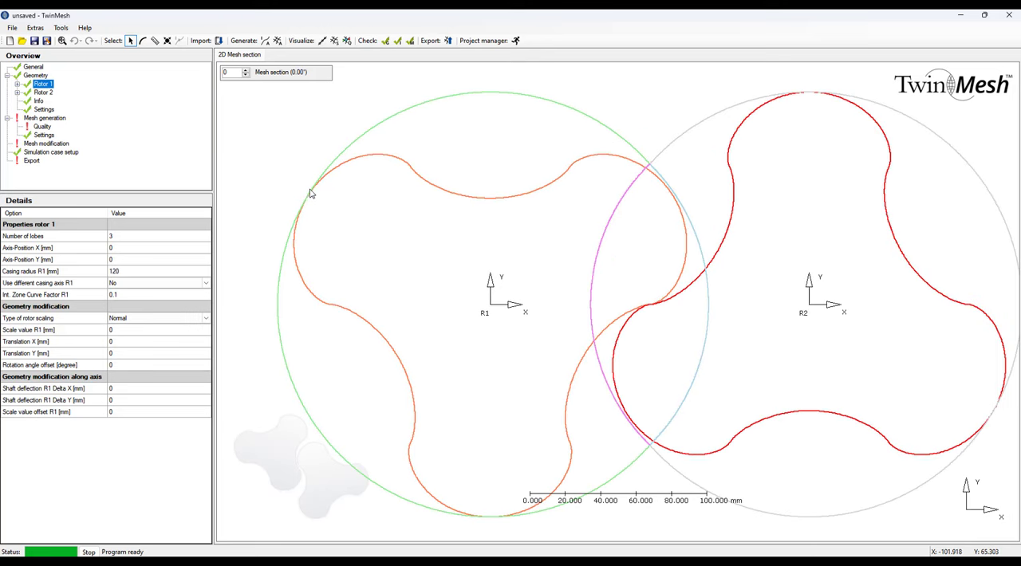
scroll(310, 193, up, 2)
scroll(313, 197, up, 1)
key(c)
scroll(309, 197, up, 4)
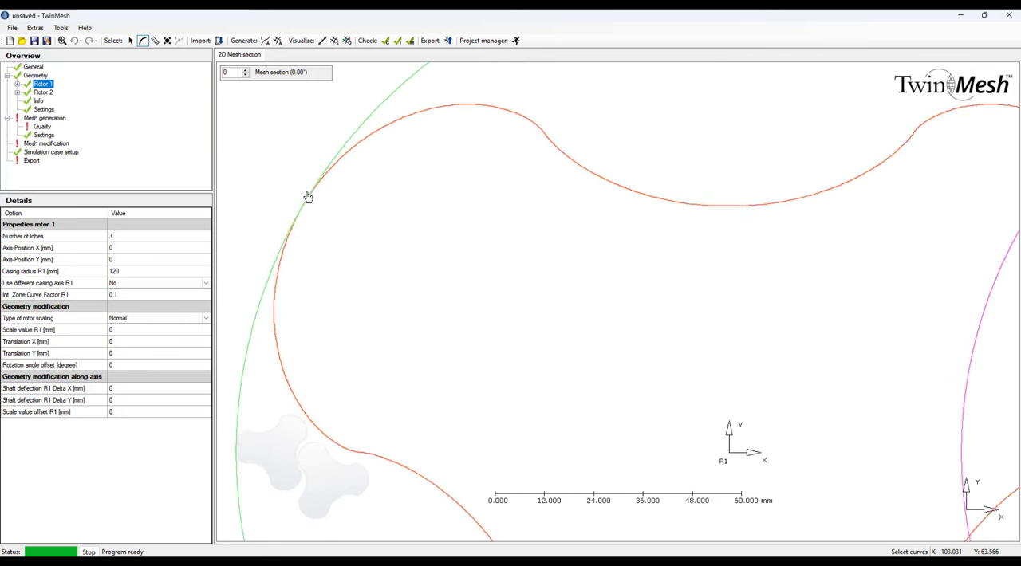
scroll(296, 229, up, 5)
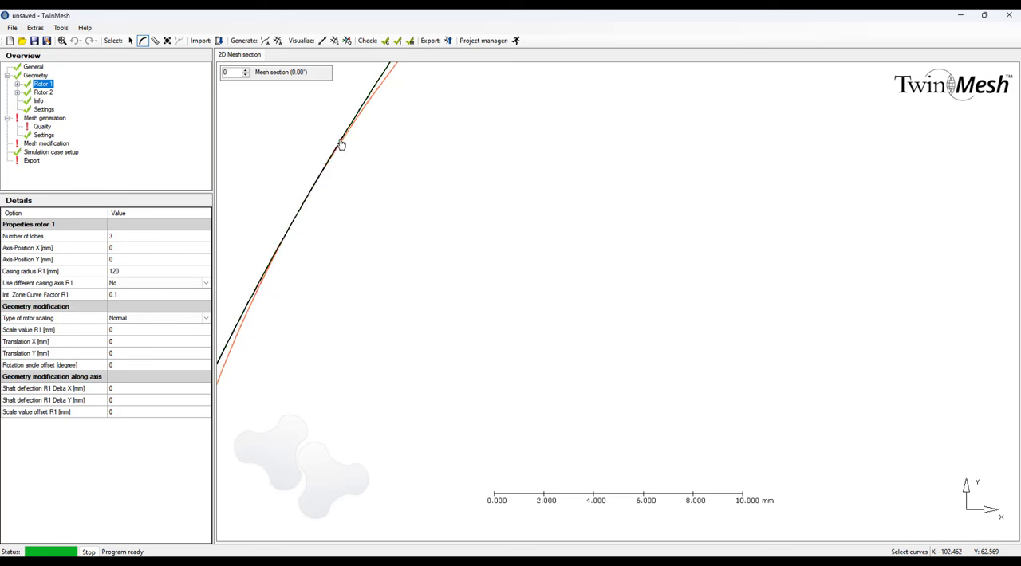
key(Escape)
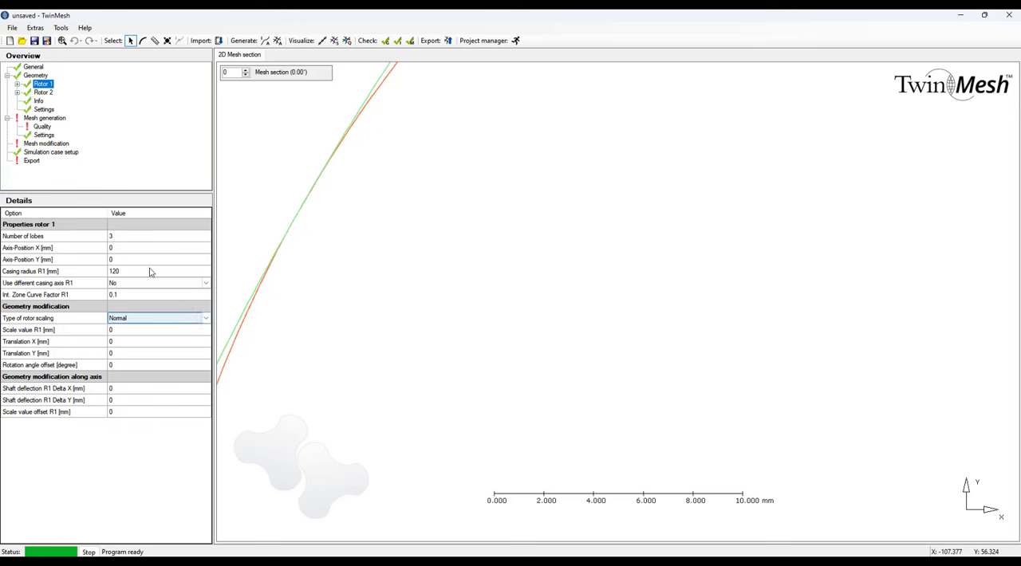
click(124, 332)
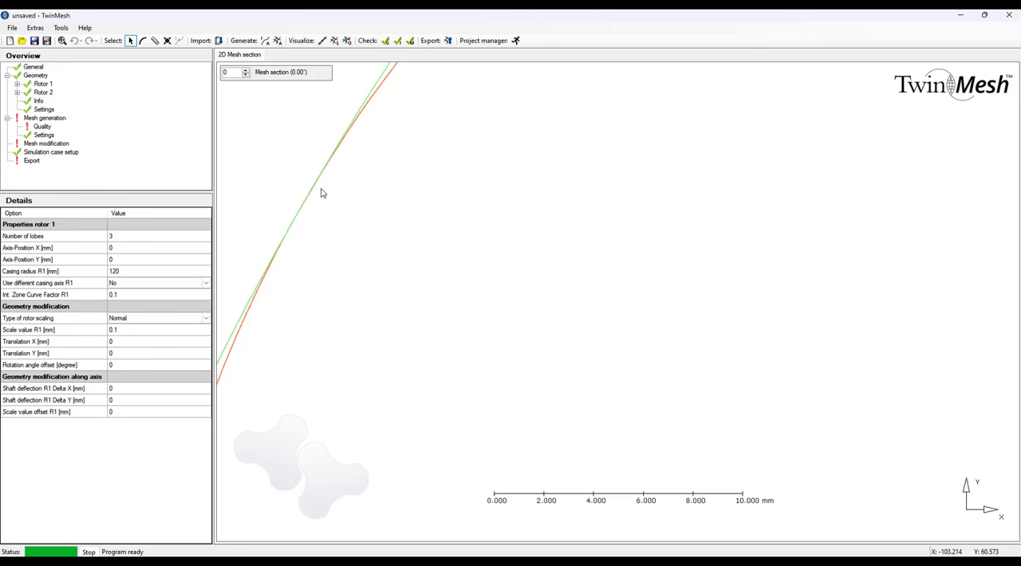
click(148, 345)
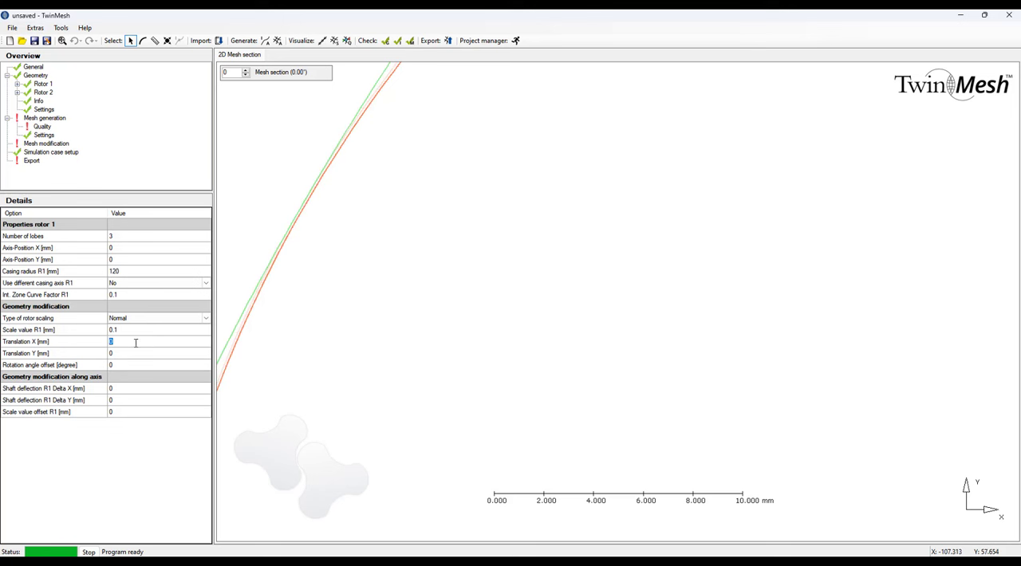
Measure the distance between rotor 1's scaled lobe tip and the casing circle, and clear the measurement.
key(c)
click(315, 188)
scroll(312, 196, up, 3)
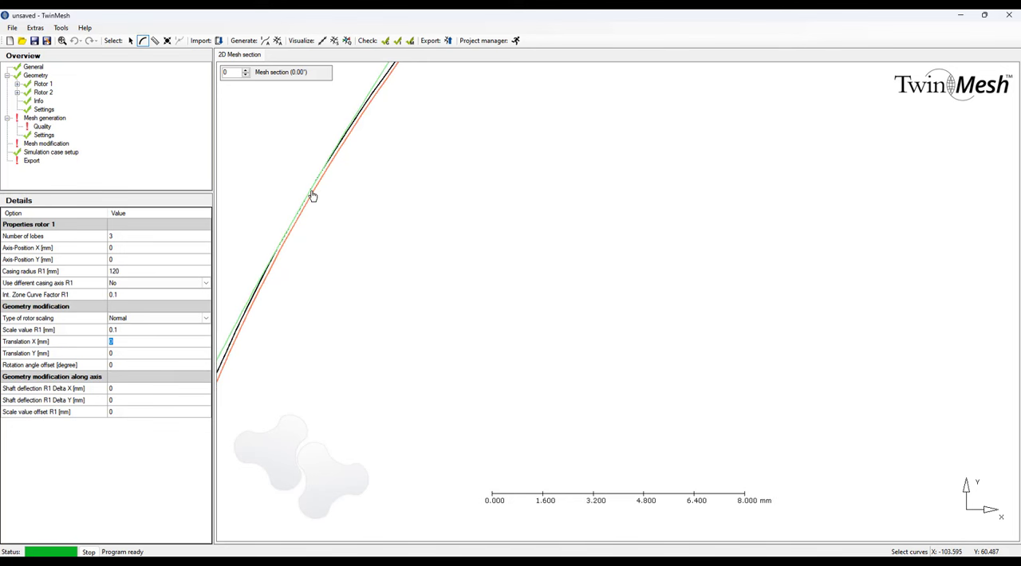
scroll(310, 199, up, 3)
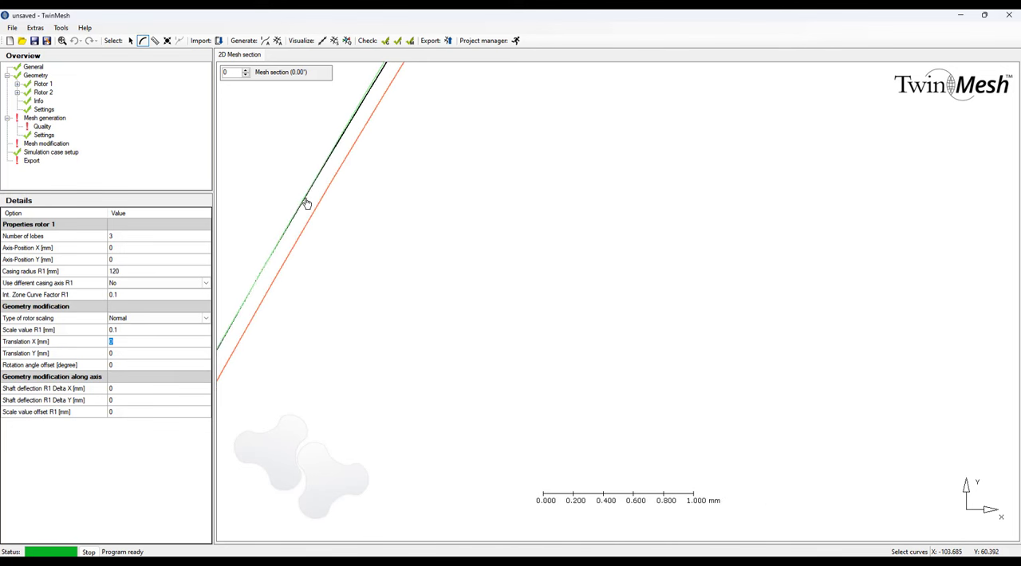
key(Escape)
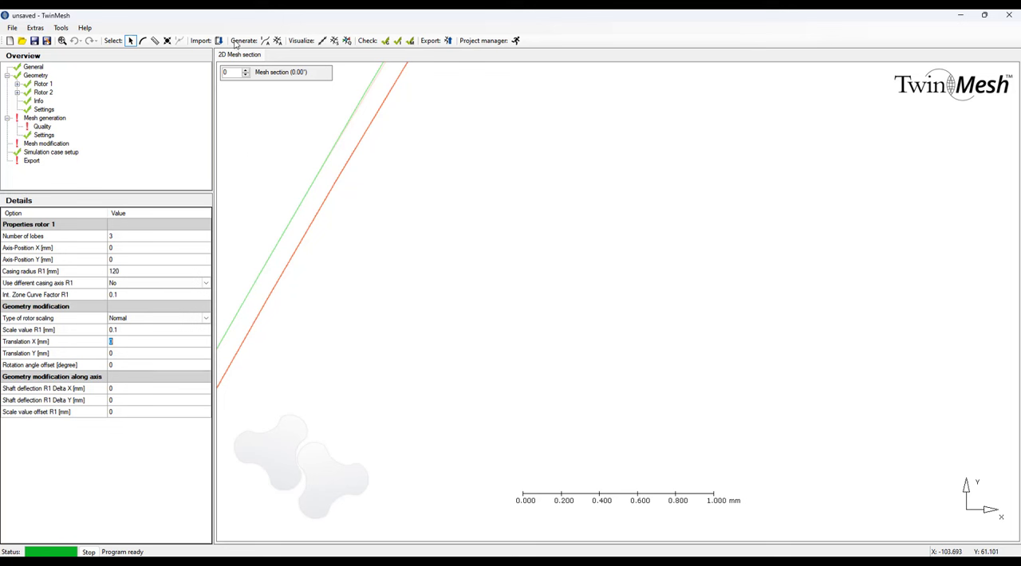
click(155, 41)
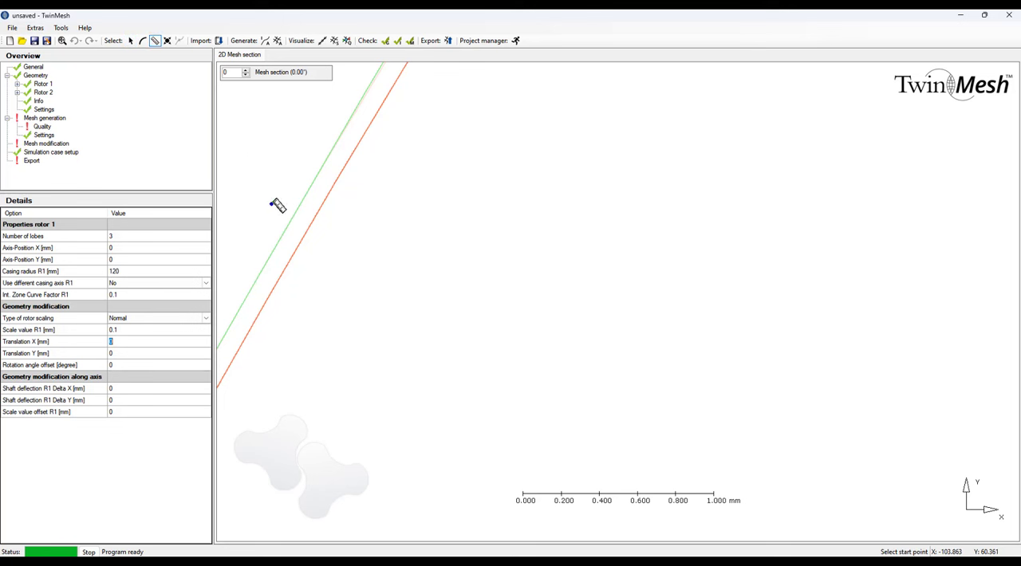
click(312, 213)
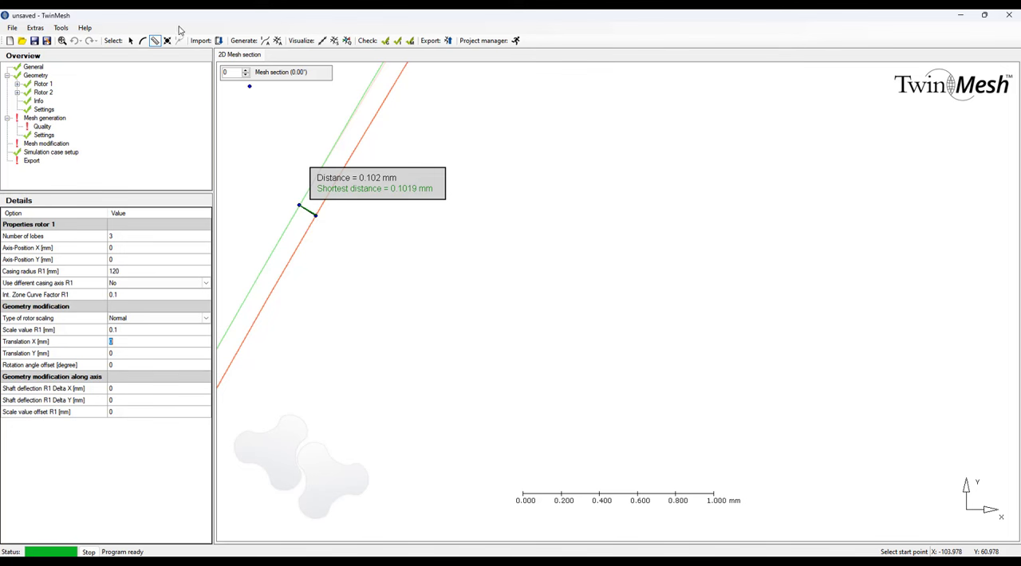
click(154, 40)
right_click(288, 213)
click(357, 238)
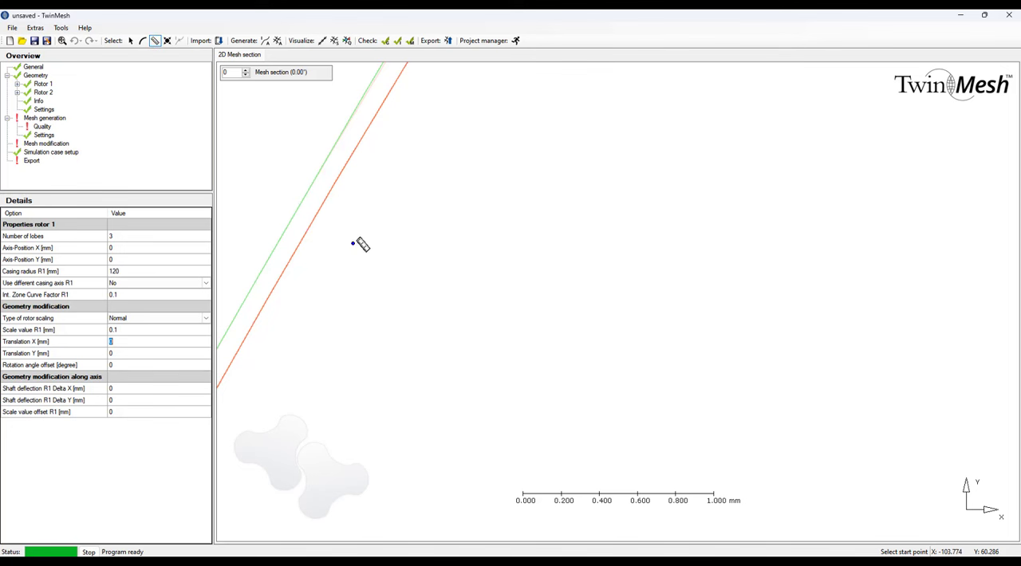
Examine the gap between rotor 1's upper-left lobe and the casing circle close up.
scroll(362, 237, down, 1)
scroll(359, 237, down, 10)
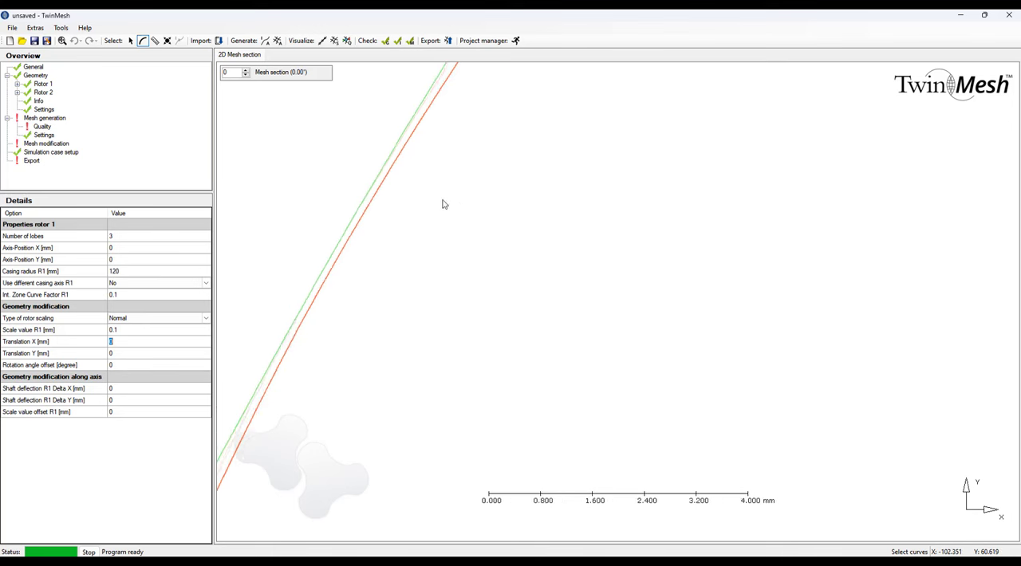
key(Escape)
scroll(427, 208, up, 7)
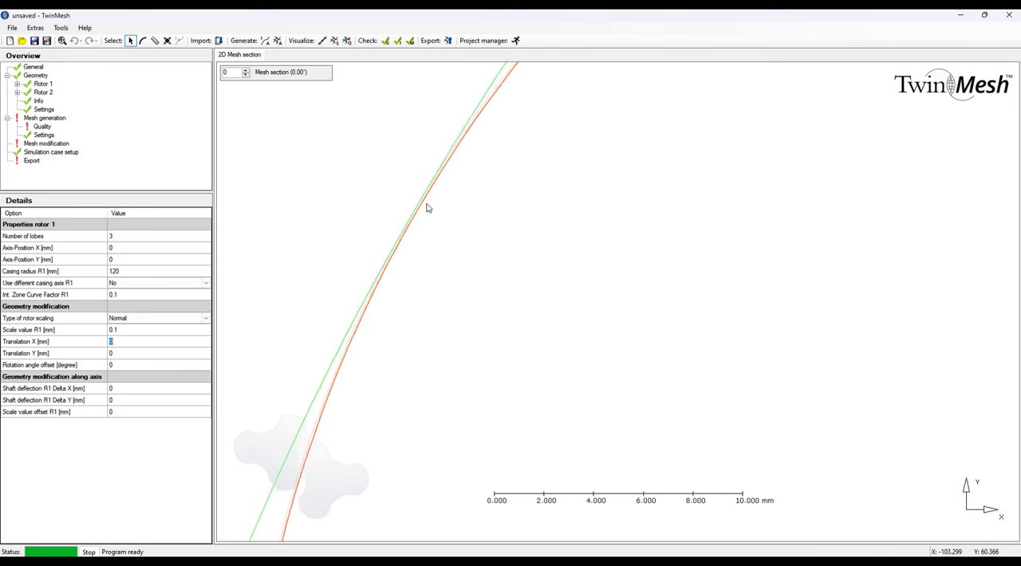
scroll(423, 210, up, 2)
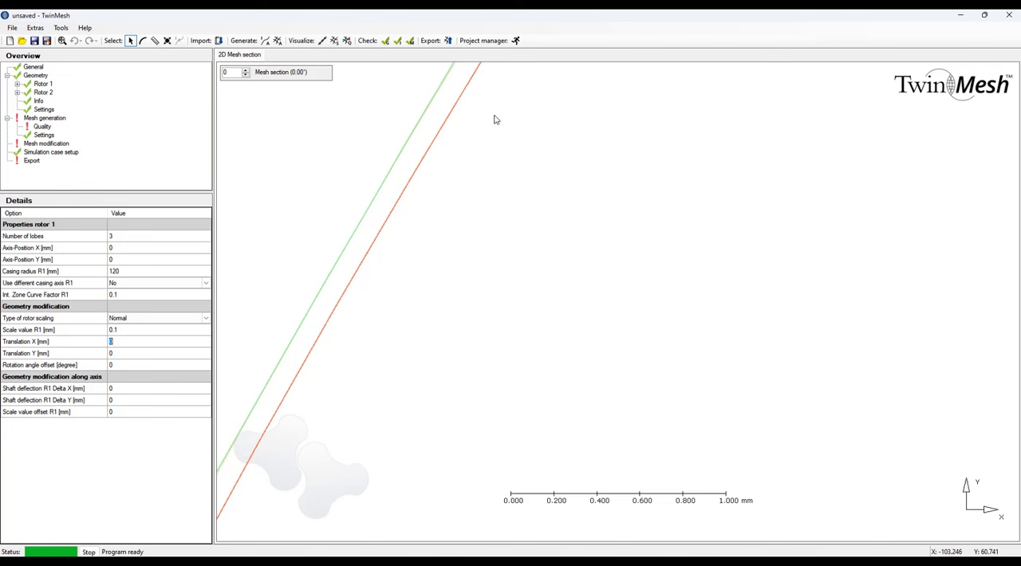
scroll(399, 193, down, 5)
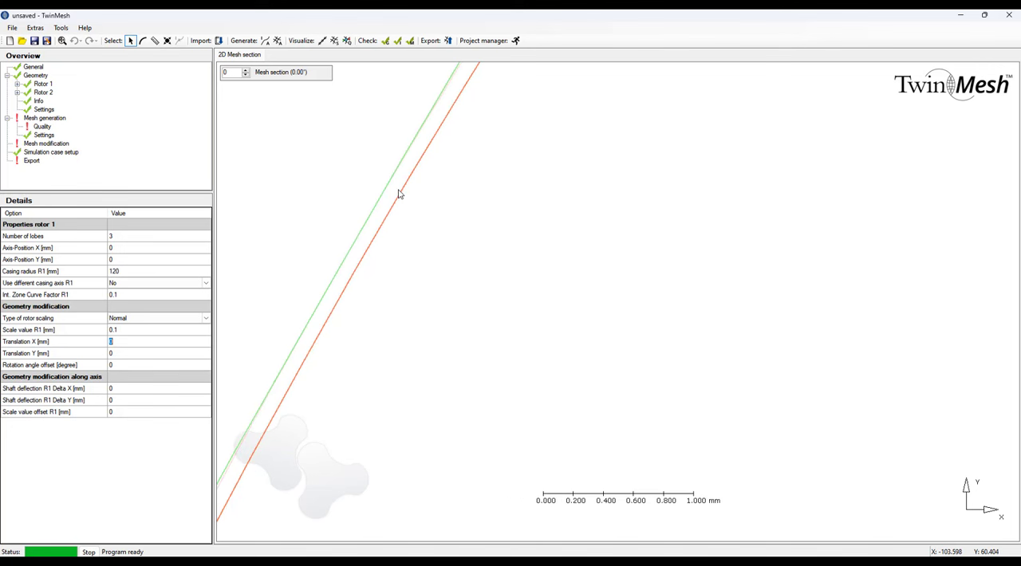
scroll(443, 193, down, 2)
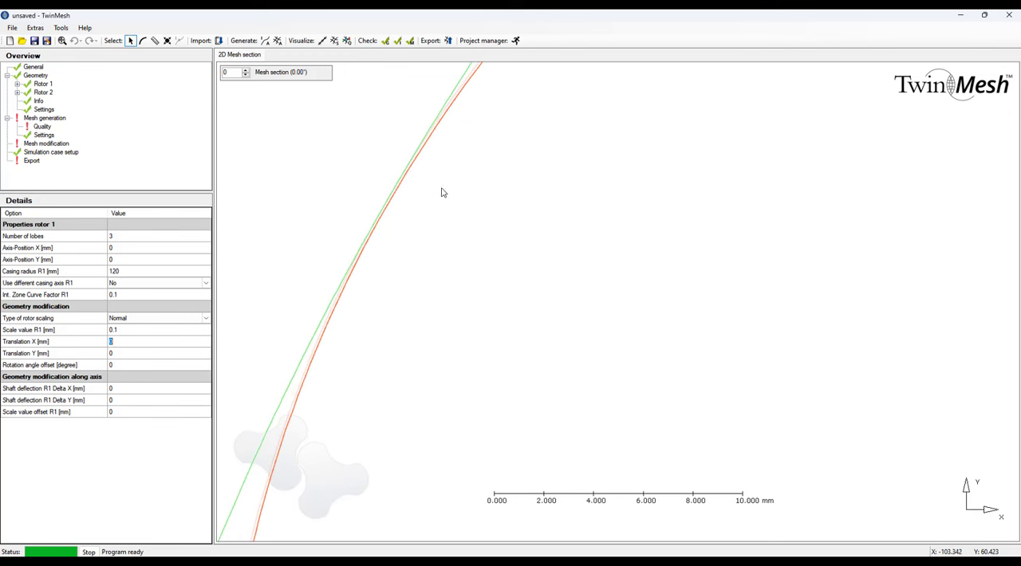
scroll(631, 203, down, 2)
scroll(643, 205, down, 1)
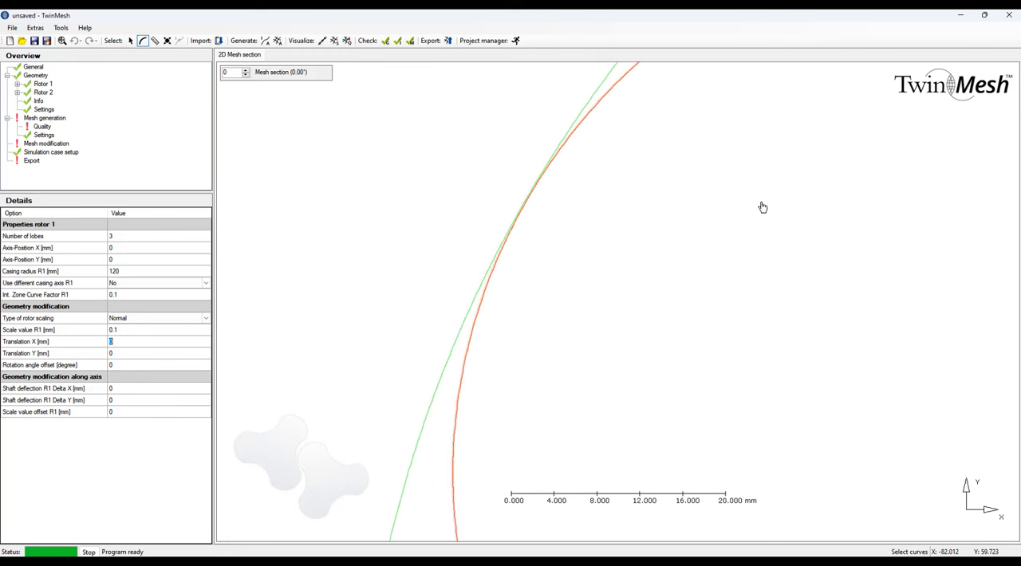
Examine close up where rotor 2's lower-right lobe meets its casing circle.
scroll(759, 209, down, 1)
scroll(754, 212, down, 3)
middle_drag(810, 221, 460, 235)
scroll(665, 231, down, 3)
middle_drag(785, 257, 595, 214)
middle_drag(813, 243, 624, 200)
scroll(779, 344, up, 5)
scroll(780, 346, up, 10)
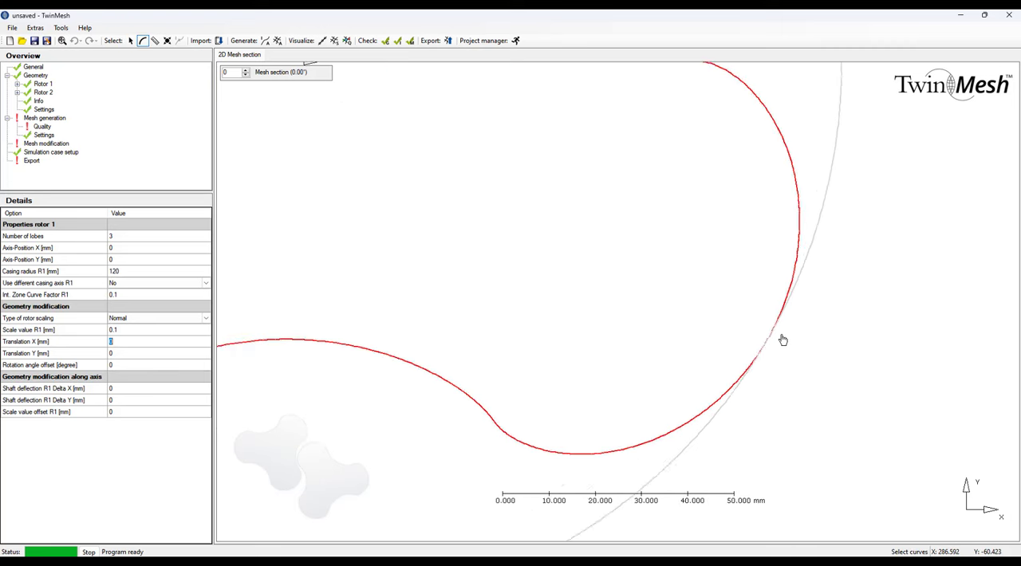
scroll(752, 357, up, 1)
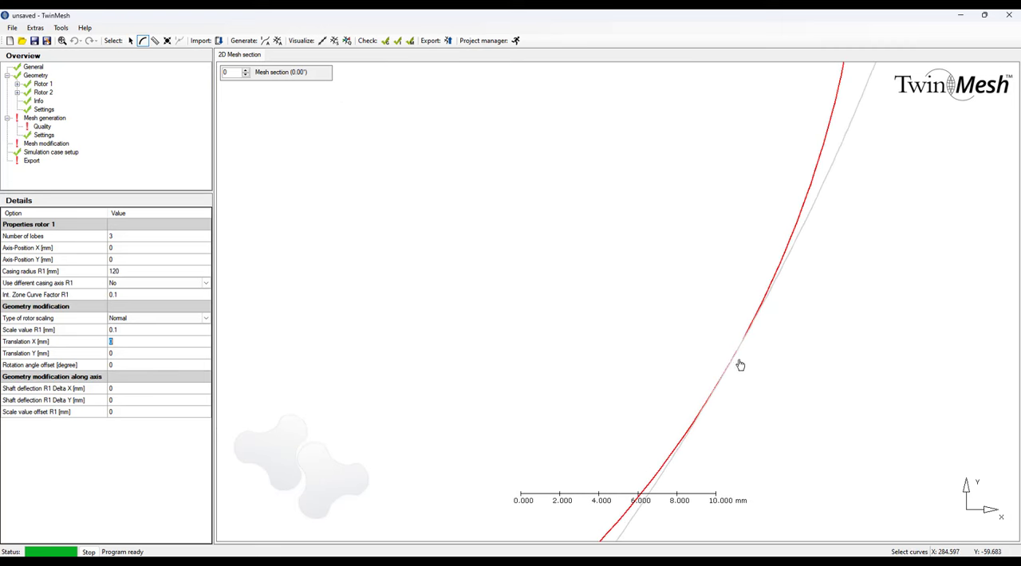
middle_click(737, 365)
middle_drag(729, 368, 771, 308)
click(772, 308)
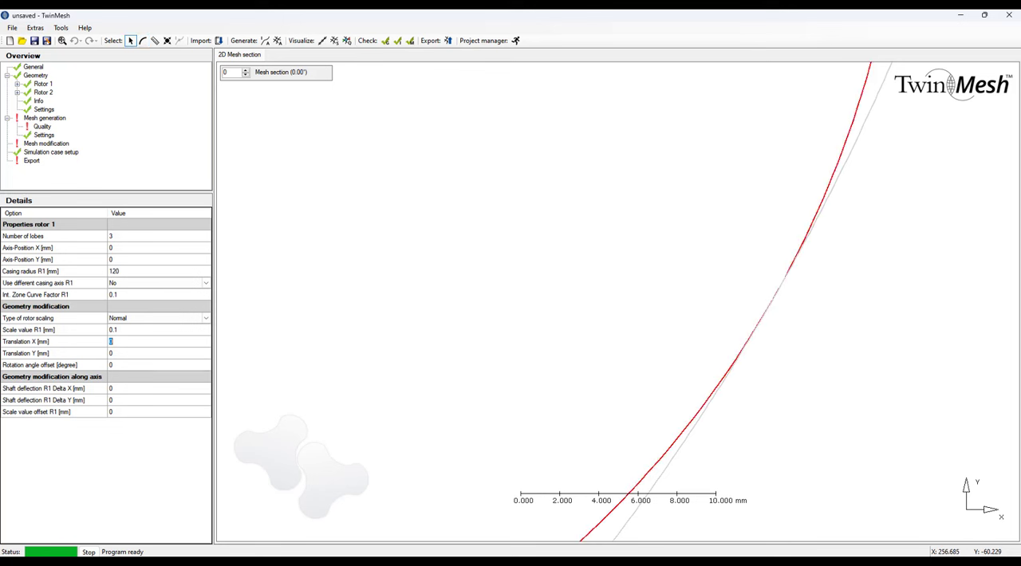
Set rotor 2's scale value to 0.1 mm.
click(130, 40)
click(44, 93)
click(131, 330)
click(125, 343)
Examine rotor 2's scaled lobe against its casing circle and the overall view of both rotors.
click(142, 40)
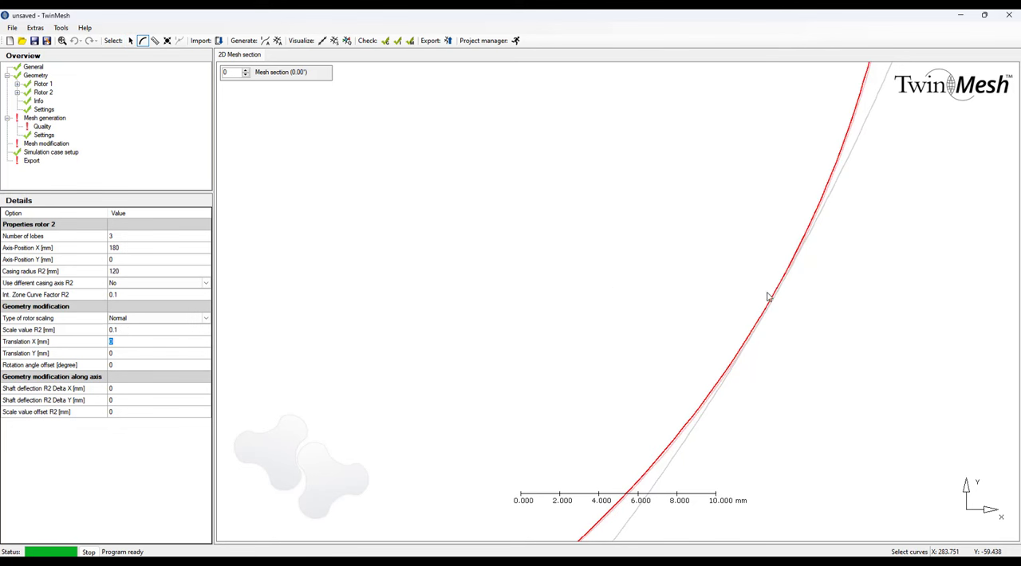
scroll(768, 298, down, 2)
scroll(768, 297, up, 2)
scroll(768, 299, down, 10)
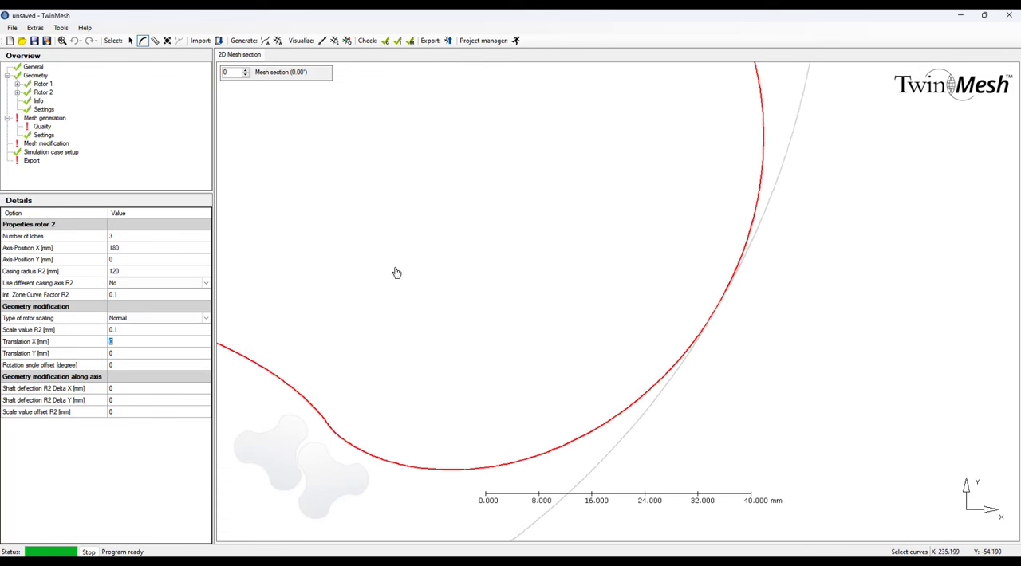
scroll(414, 269, down, 1)
scroll(718, 307, down, 2)
scroll(718, 307, down, 4)
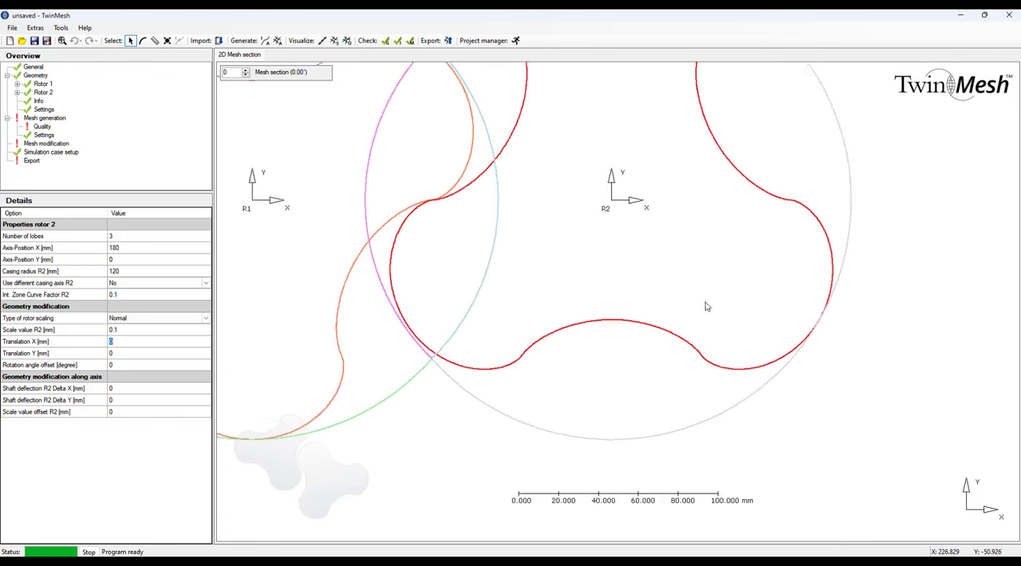
key(Escape)
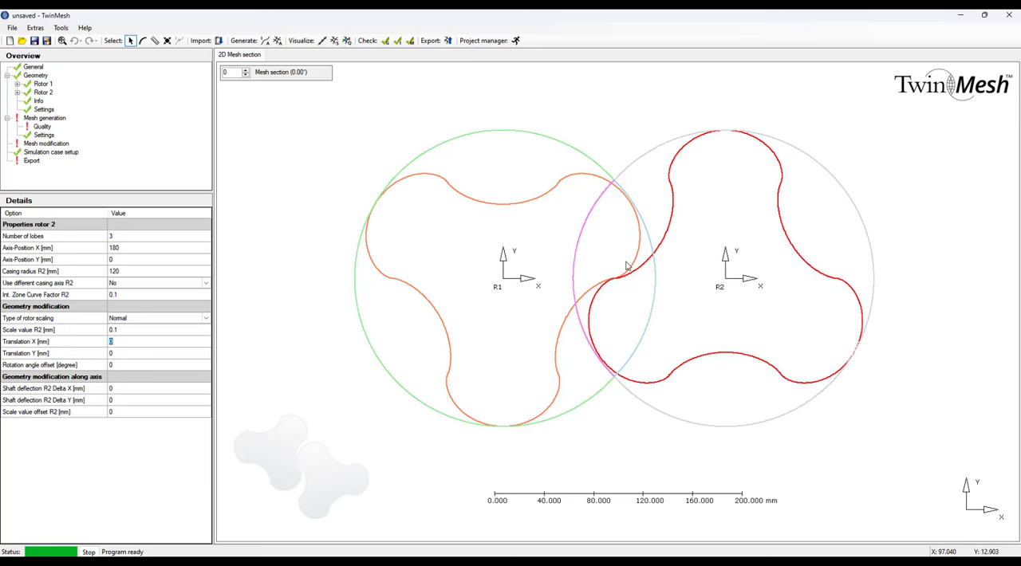
Generate the current interface between the two rotors for mesh section 0 and inspect its curve.
click(40, 76)
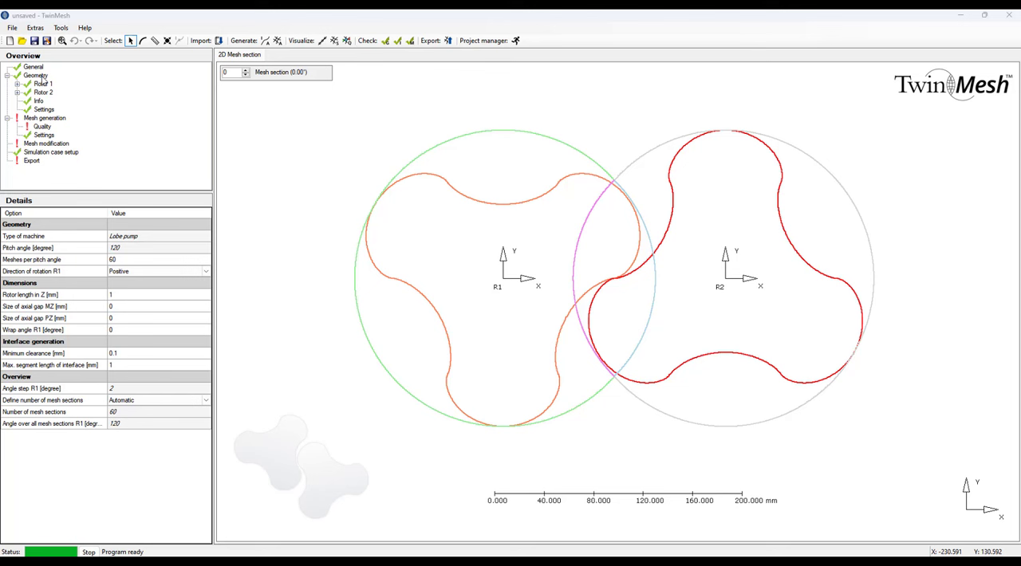
right_click(43, 77)
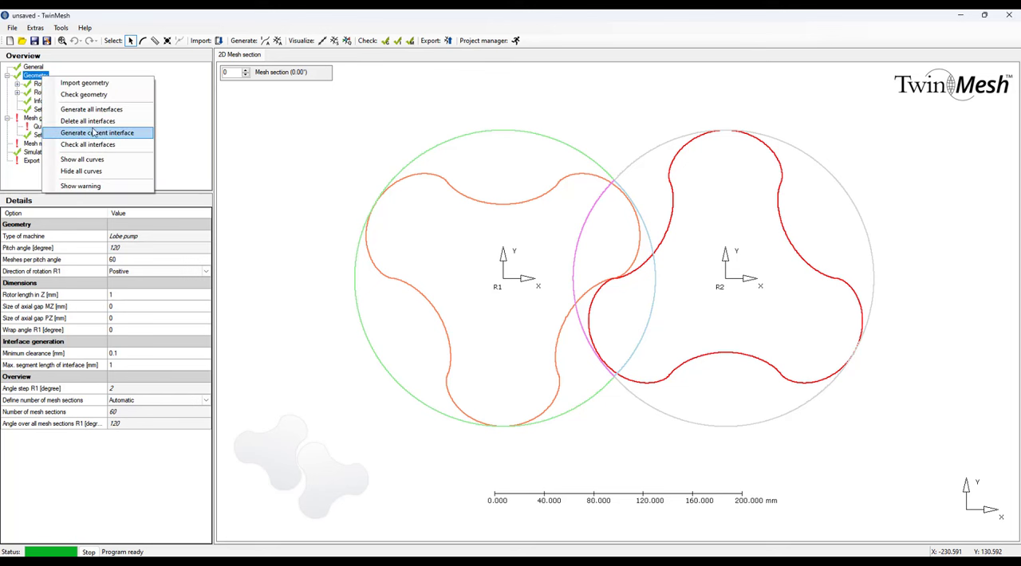
click(98, 133)
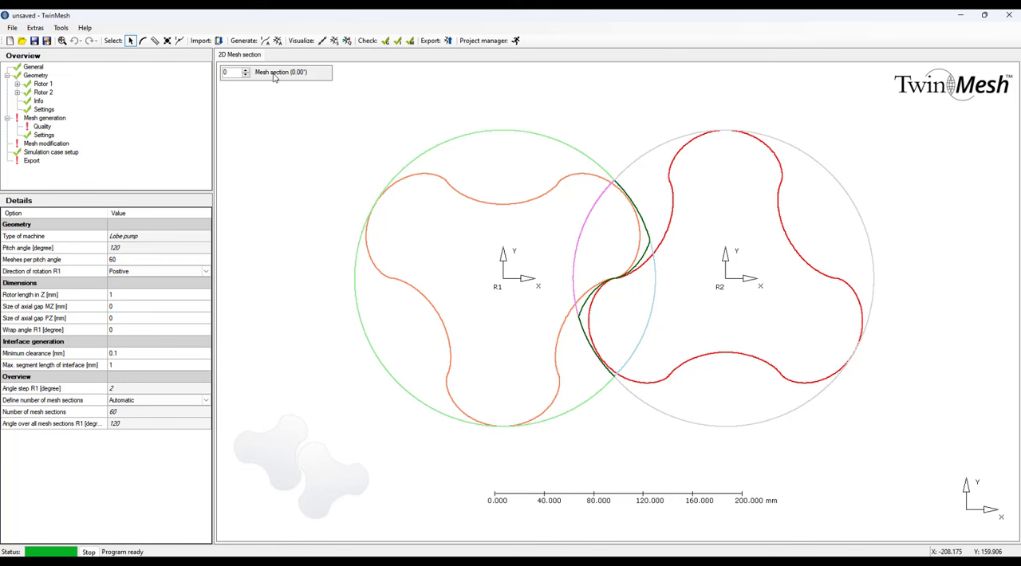
scroll(611, 233, up, 3)
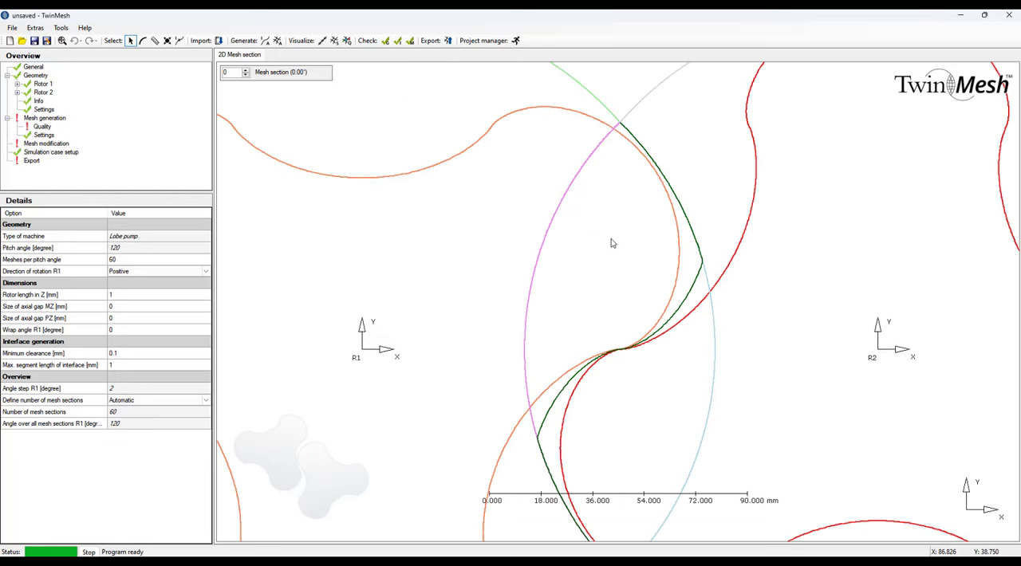
scroll(611, 239, down, 3)
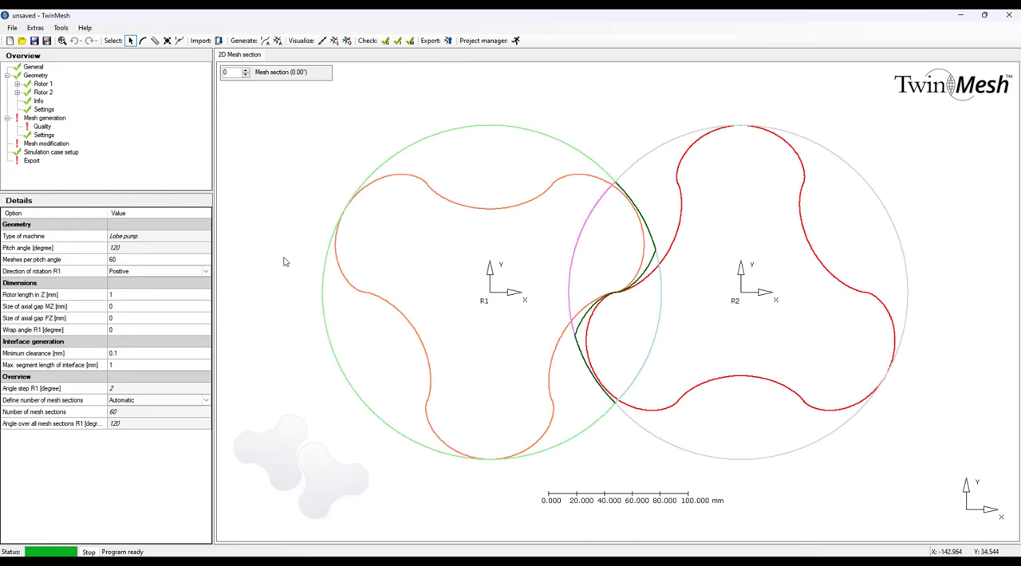
Generate all interfaces for the geometry's mesh sections.
right_click(38, 78)
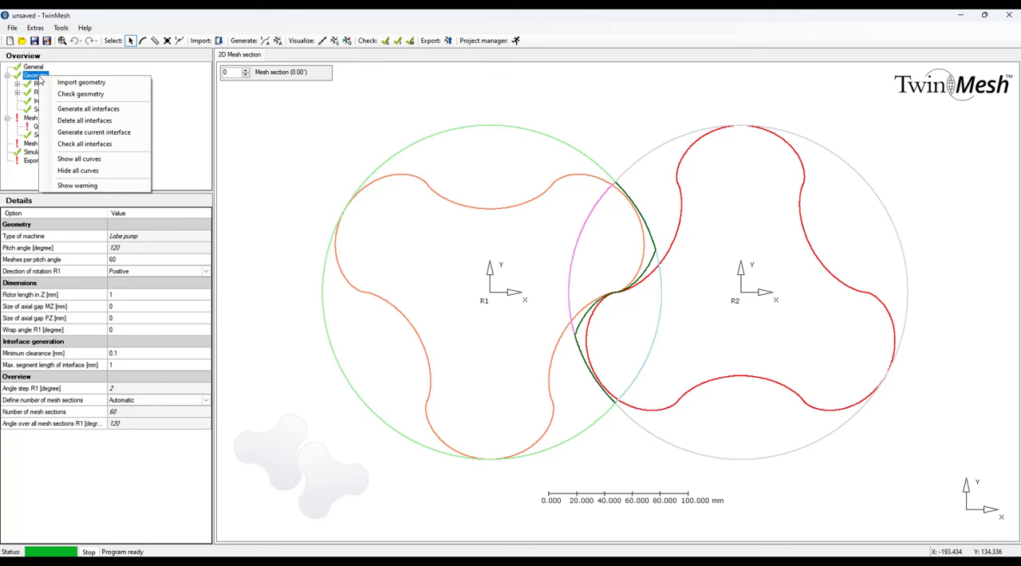
click(87, 109)
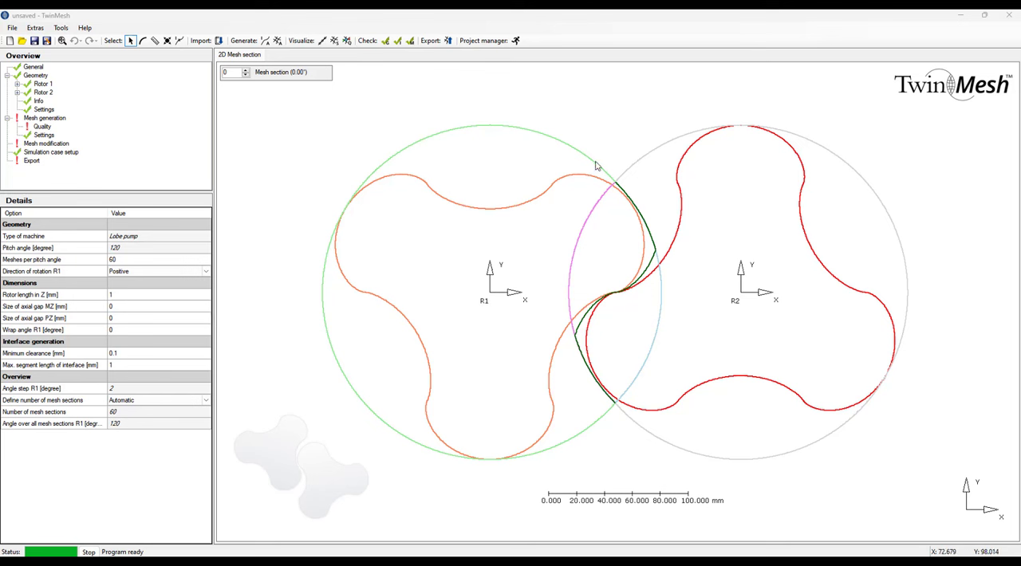
Step through the mesh sections up to 26 and back to 0 to examine the interface curve, and check the generated interfaces.
click(246, 70)
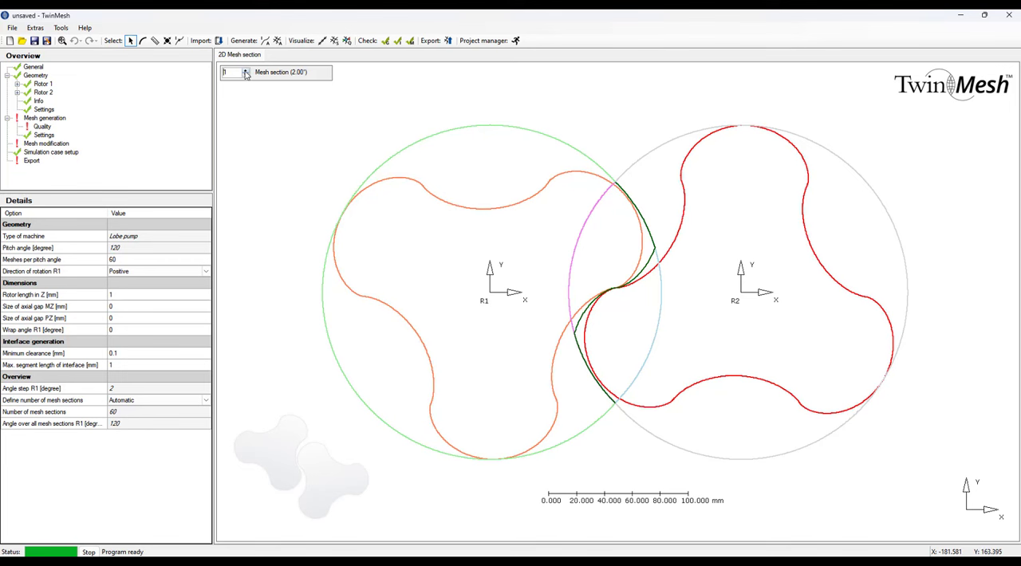
click(246, 70)
click(246, 71)
click(246, 70)
click(247, 70)
click(247, 70)
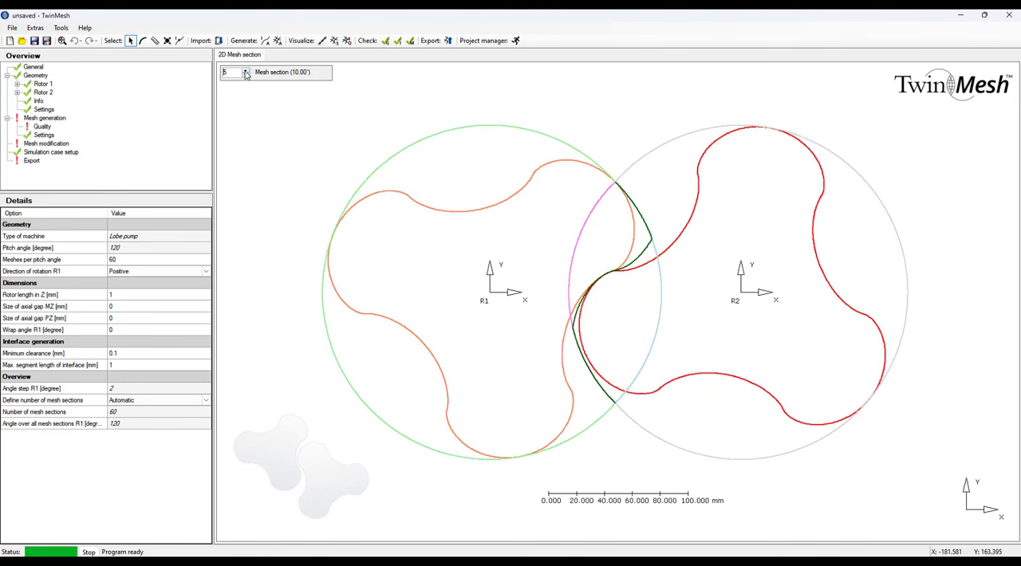
click(246, 71)
click(246, 70)
click(246, 70)
click(247, 70)
click(246, 70)
click(246, 71)
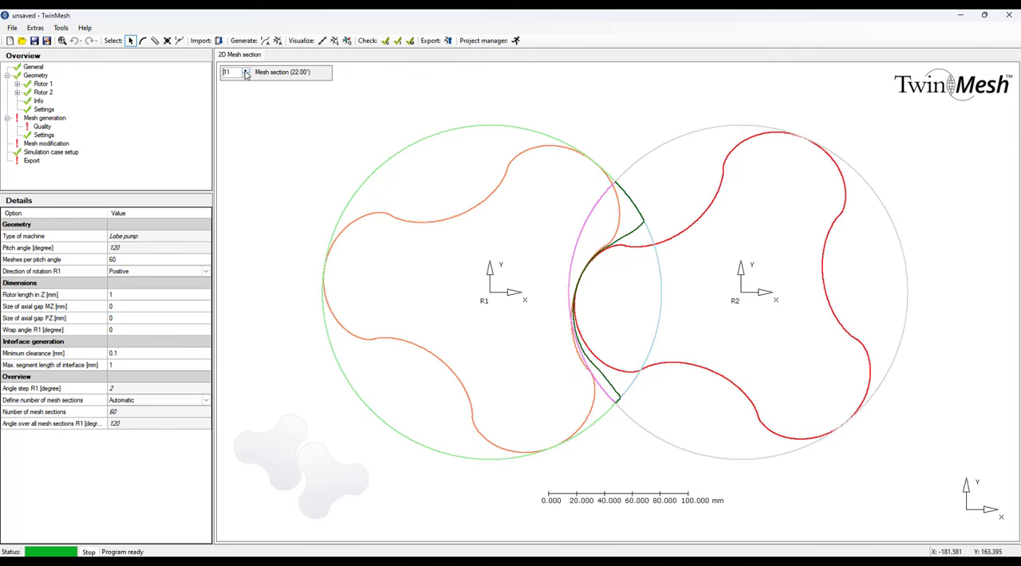
click(247, 71)
click(247, 70)
click(246, 70)
click(247, 70)
click(246, 70)
click(247, 71)
click(246, 70)
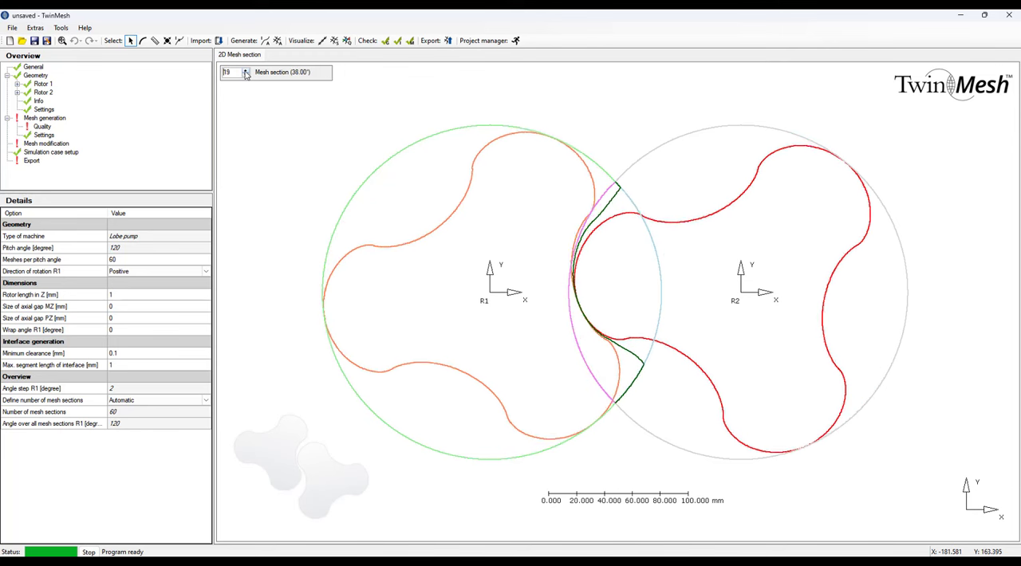
click(247, 70)
click(246, 70)
click(247, 70)
click(247, 70)
click(246, 70)
click(247, 70)
click(246, 70)
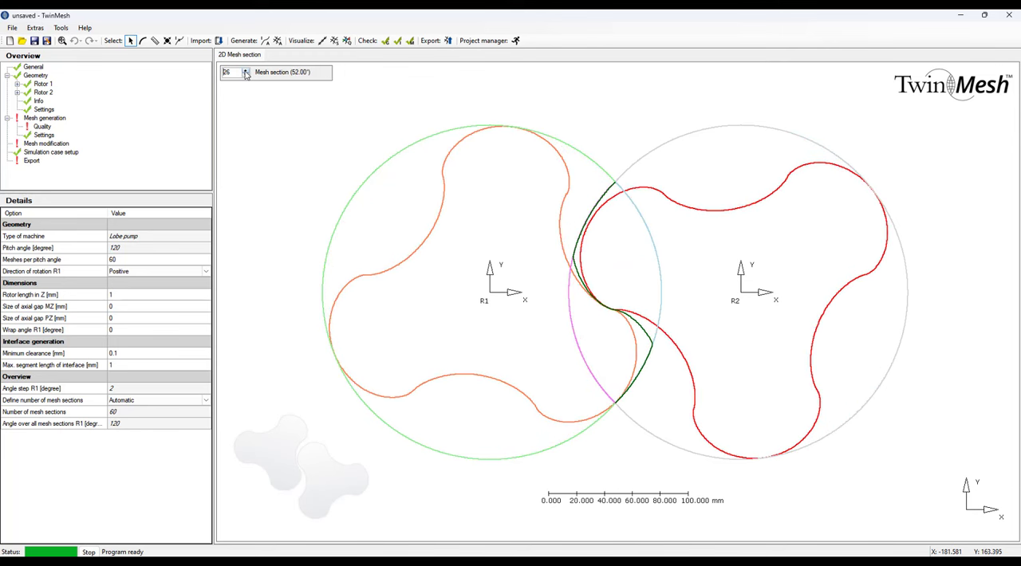
click(246, 75)
click(246, 75)
click(247, 75)
click(246, 74)
click(247, 75)
click(247, 75)
click(247, 75)
click(247, 75)
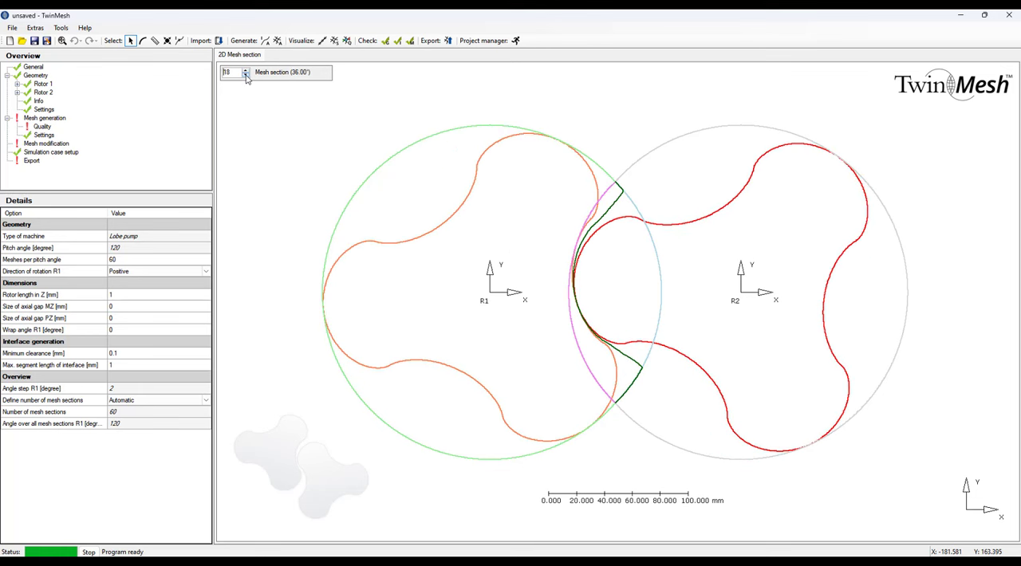
click(247, 75)
click(246, 75)
click(247, 74)
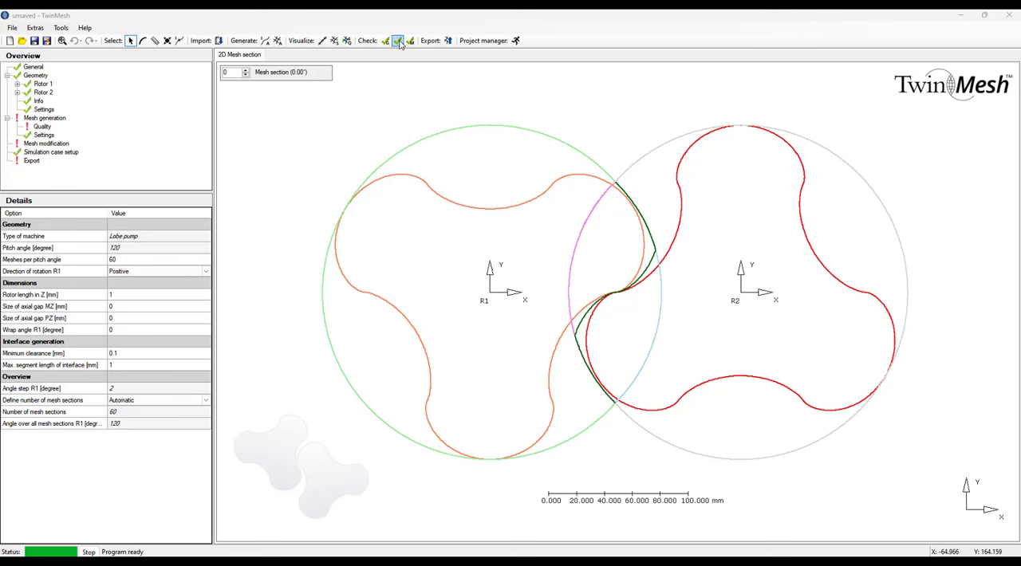
click(398, 40)
Set the mesh's maximum element size to 4.2 mm, both first element heights to 1 mm, 15 radial elements, 43 interface nodes and 1 element in z.
click(54, 121)
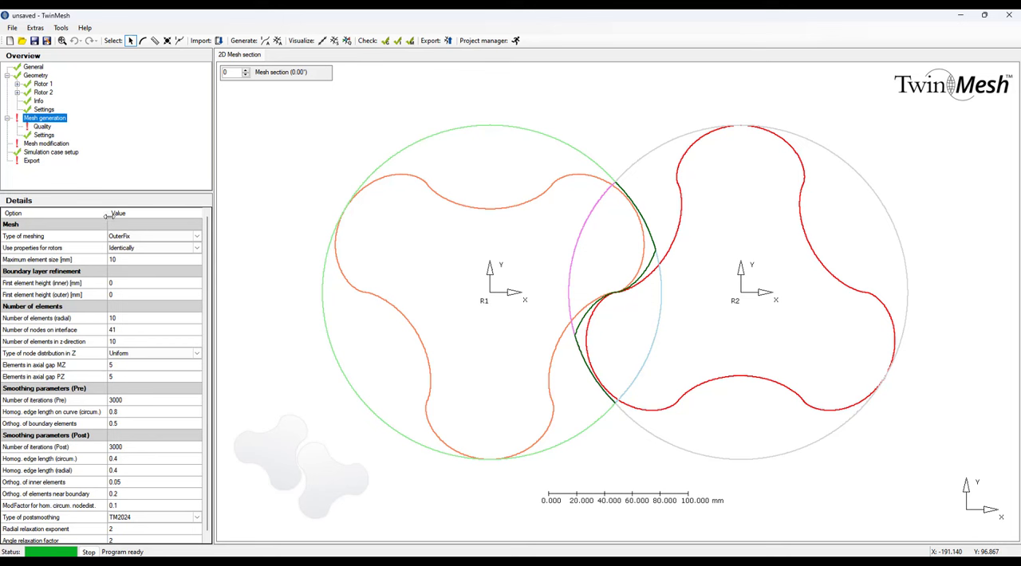
click(119, 262)
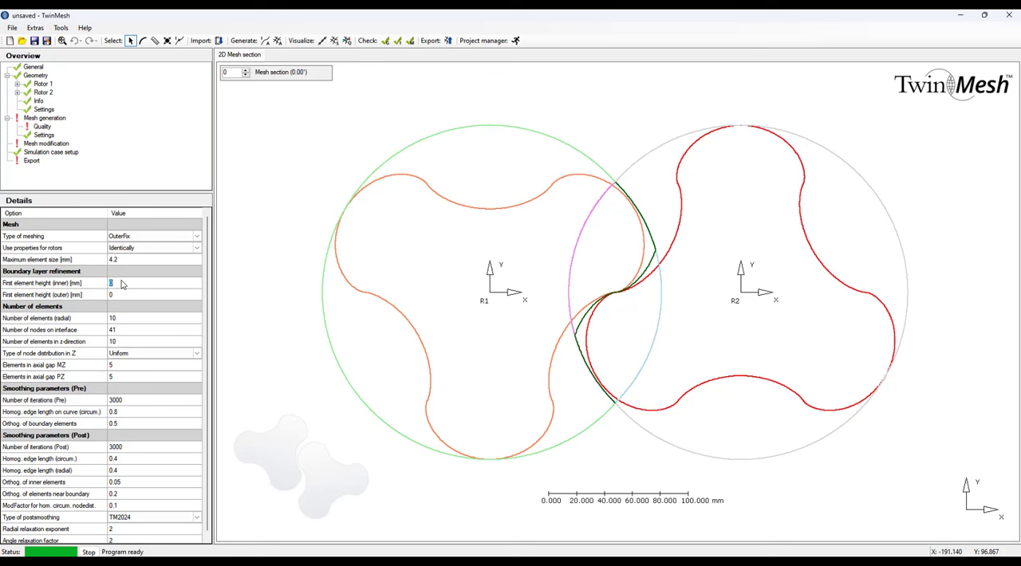
text(1)
text(1)
Generate the current mesh for mesh section 0.
right_click(58, 122)
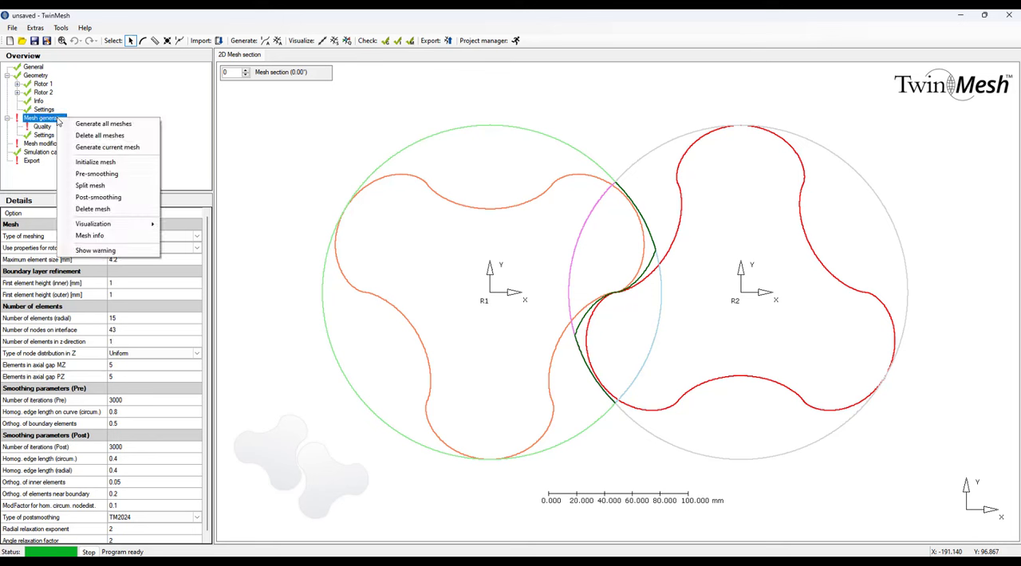
click(110, 149)
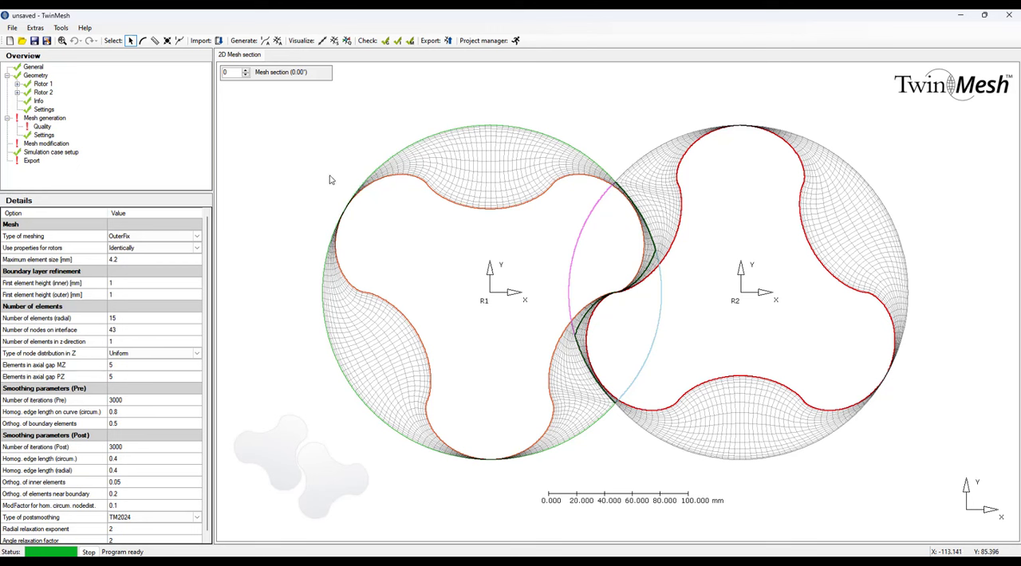
Examine the generated mesh along the interface between the two rotors in close-up.
key(c)
scroll(646, 200, down, 2)
scroll(646, 199, up, 4)
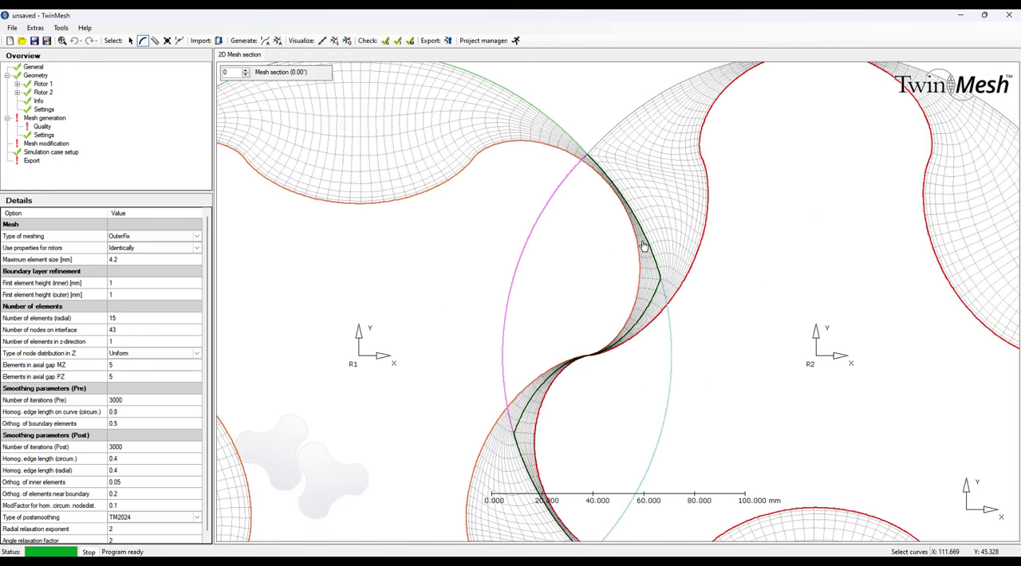
scroll(633, 179, up, 3)
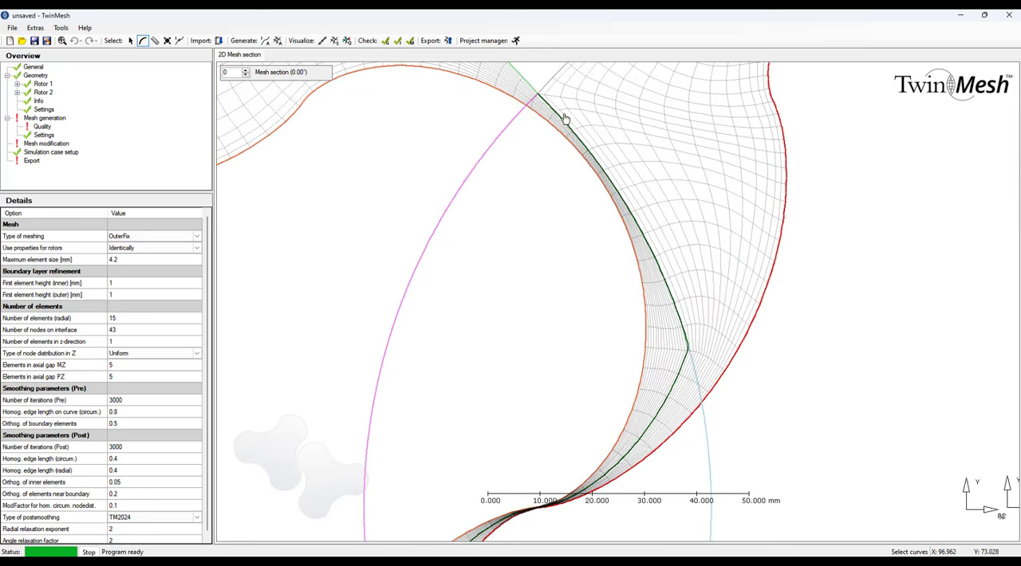
scroll(627, 194, up, 4)
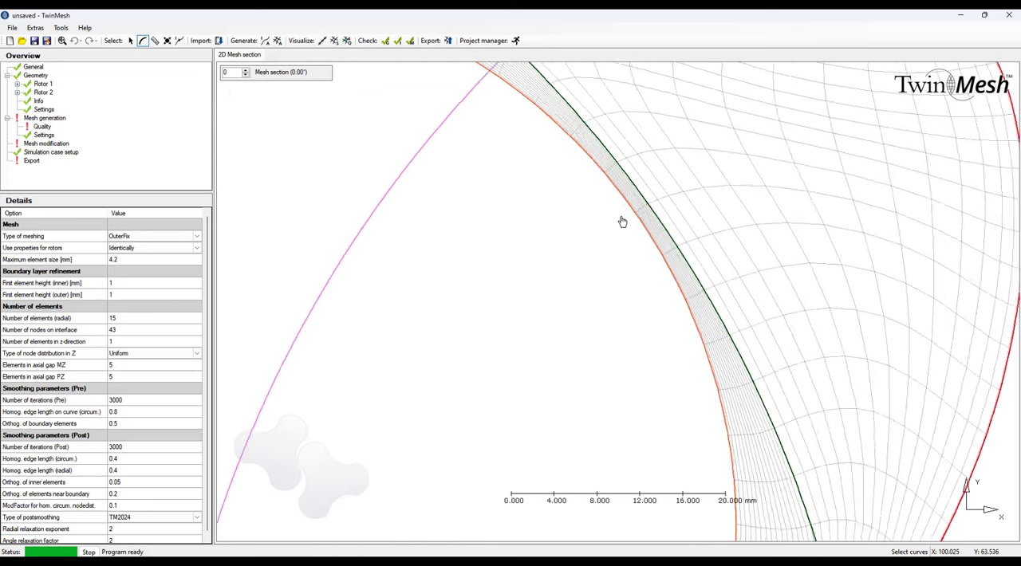
scroll(652, 222, down, 5)
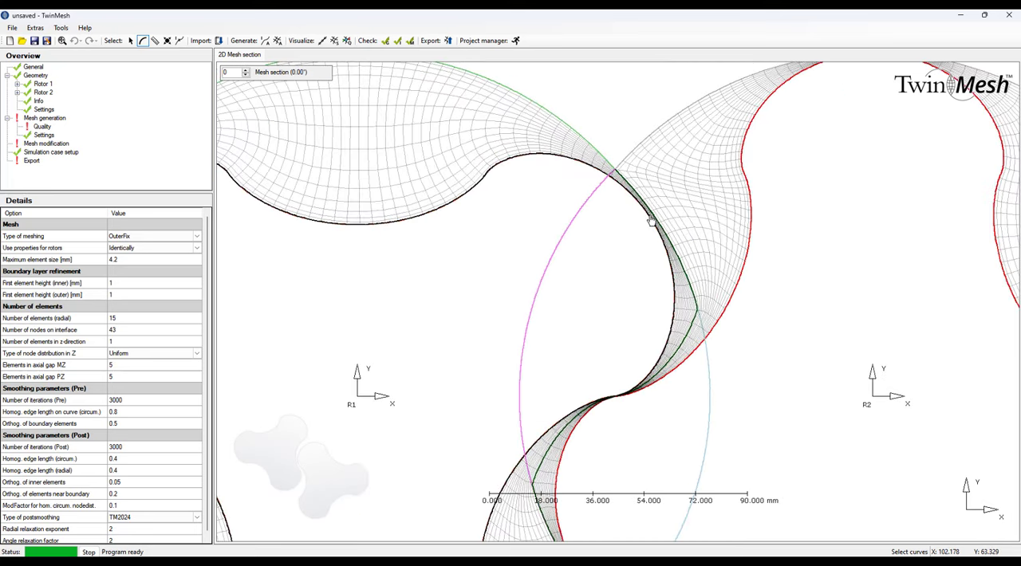
Examine the mesh layers in the narrow gap between rotor 1's upper lobe and its casing, and return to the overall view.
middle_drag(476, 163, 791, 201)
middle_drag(372, 249, 507, 182)
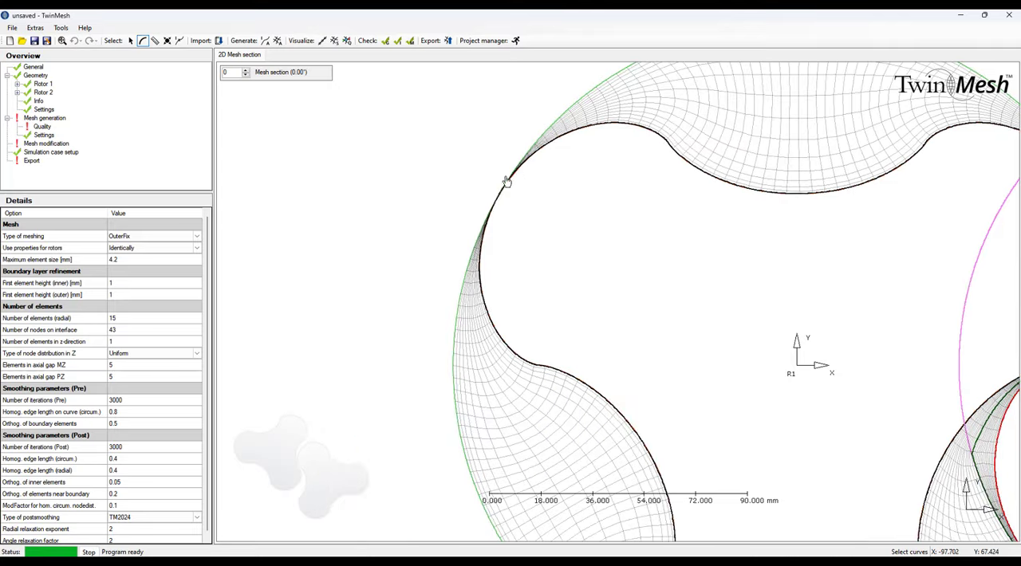
scroll(502, 185, up, 5)
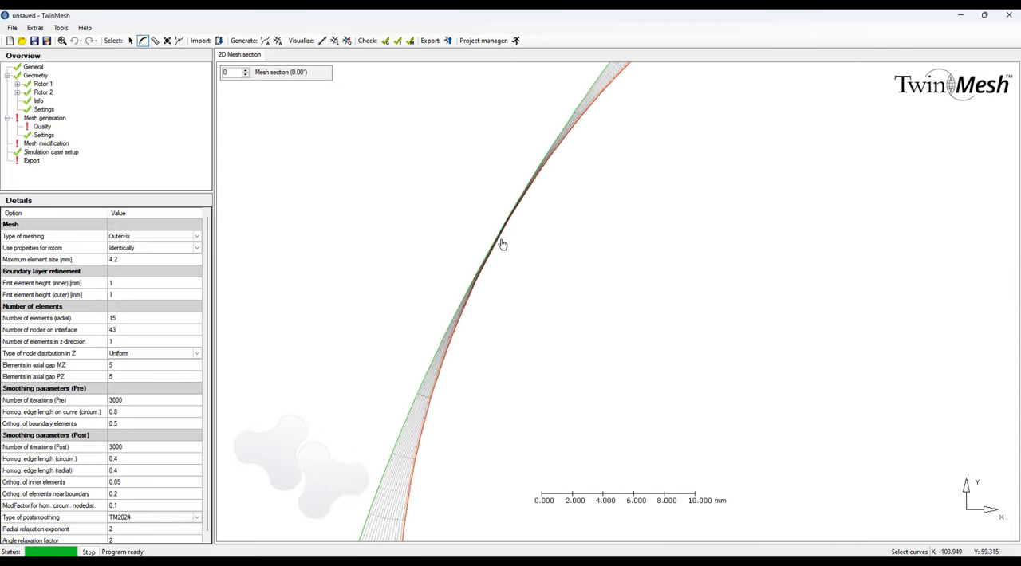
scroll(502, 243, up, 4)
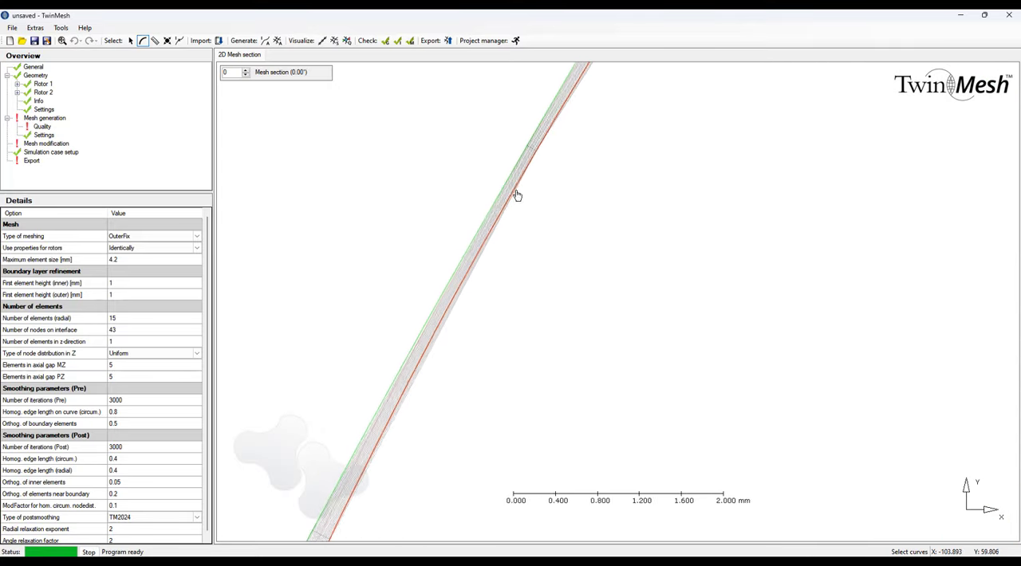
scroll(499, 213, up, 2)
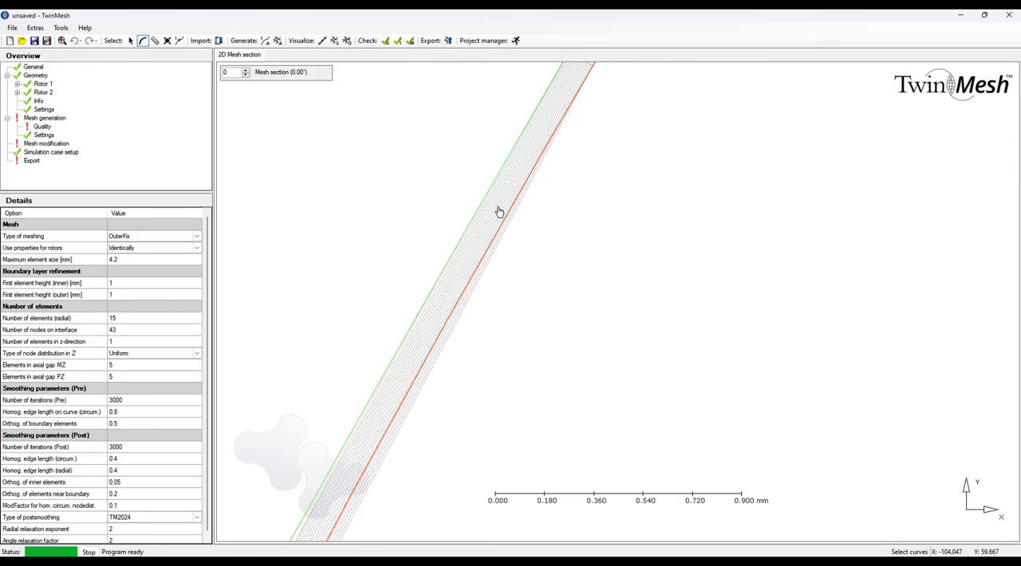
scroll(499, 212, down, 6)
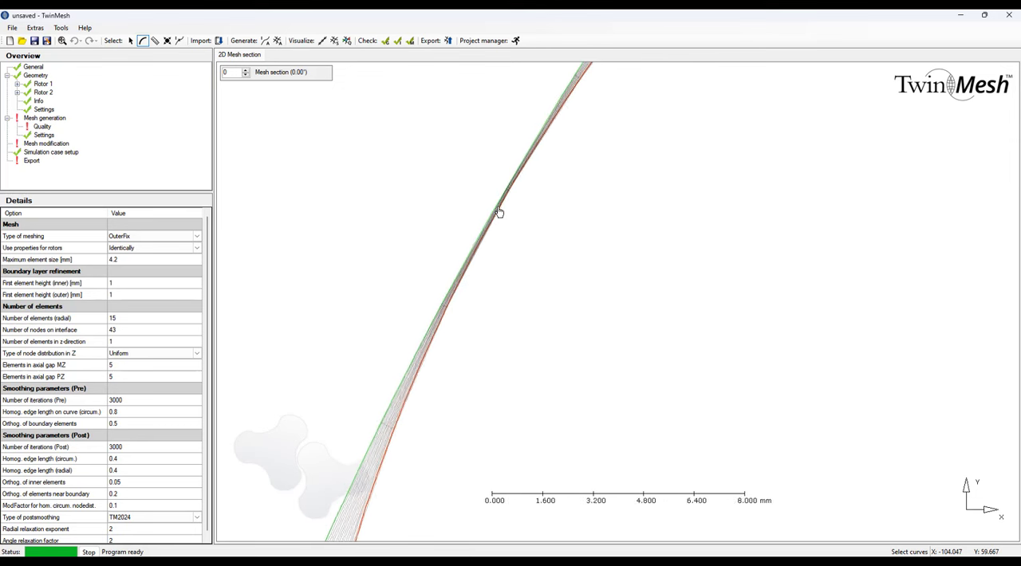
scroll(518, 215, down, 6)
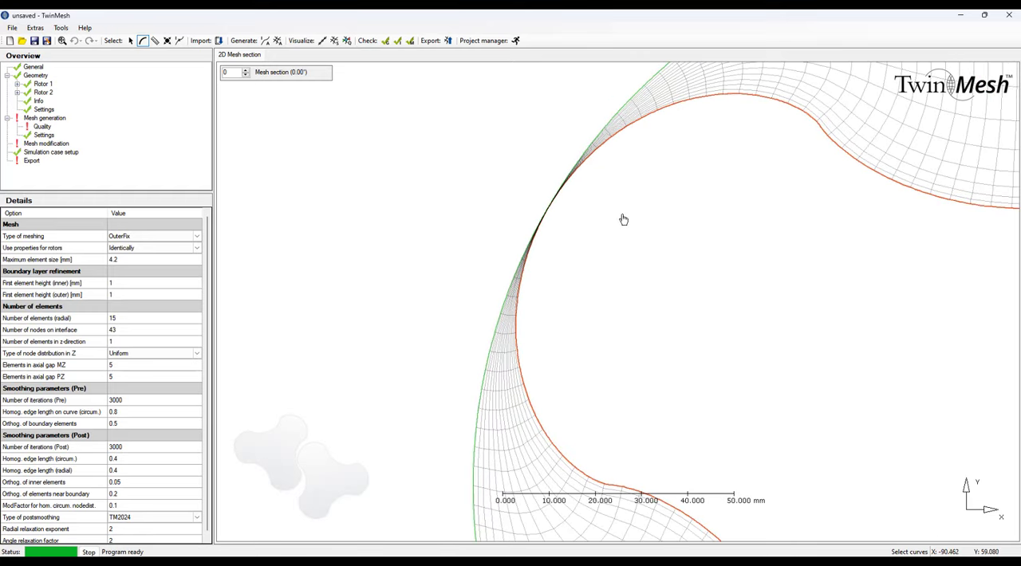
scroll(630, 225, down, 1)
middle_drag(745, 234, 492, 226)
scroll(570, 235, down, 2)
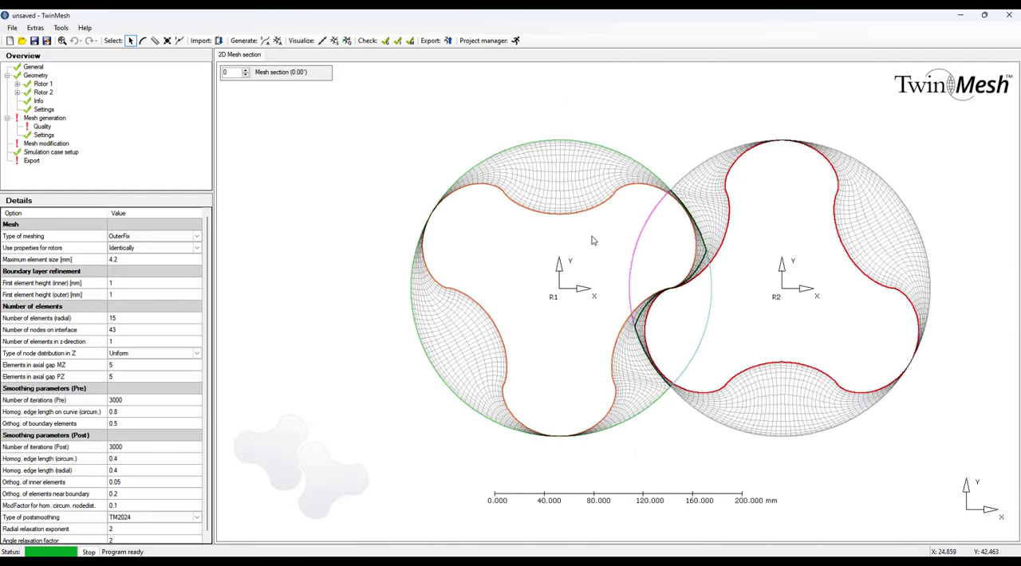
middle_drag(587, 240, 570, 239)
key(Escape)
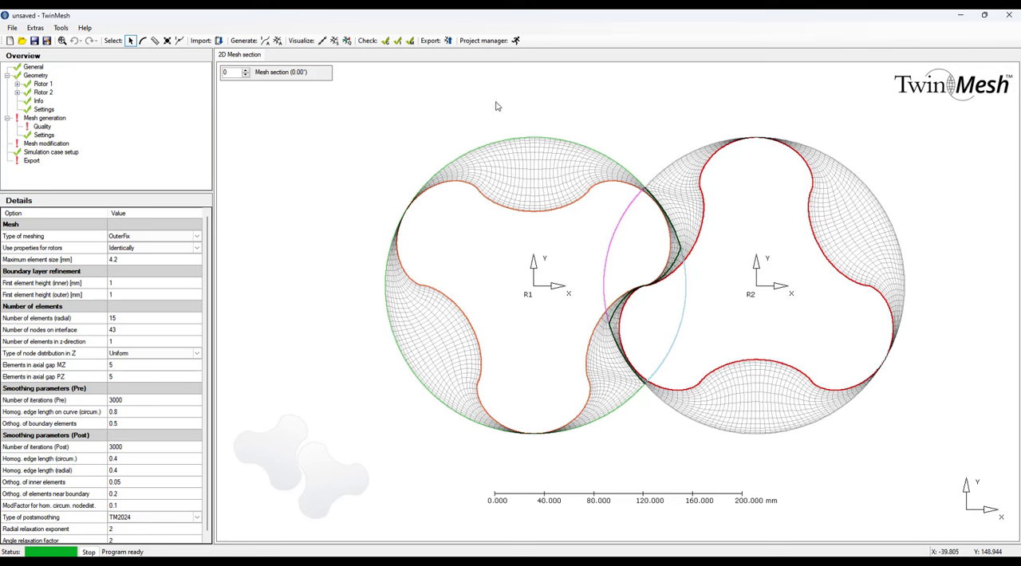
Show the mesh quality for mesh section 0 and generate all meshes.
click(347, 41)
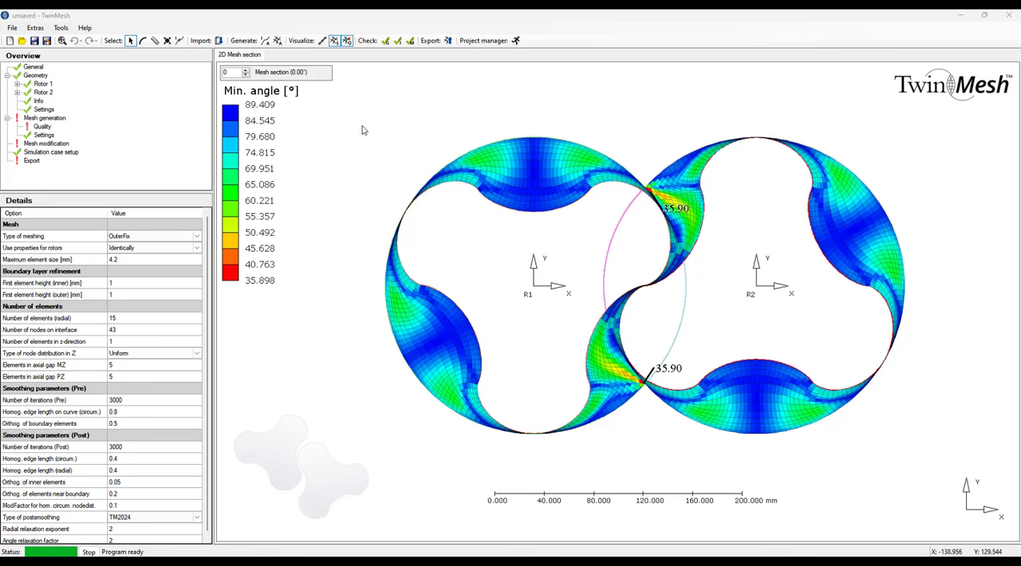
right_click(60, 122)
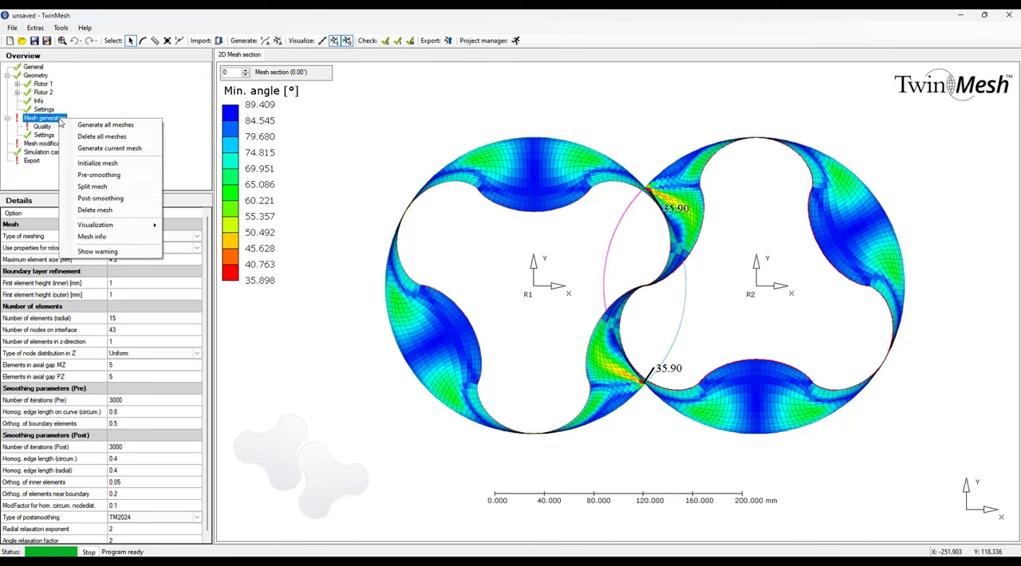
click(123, 126)
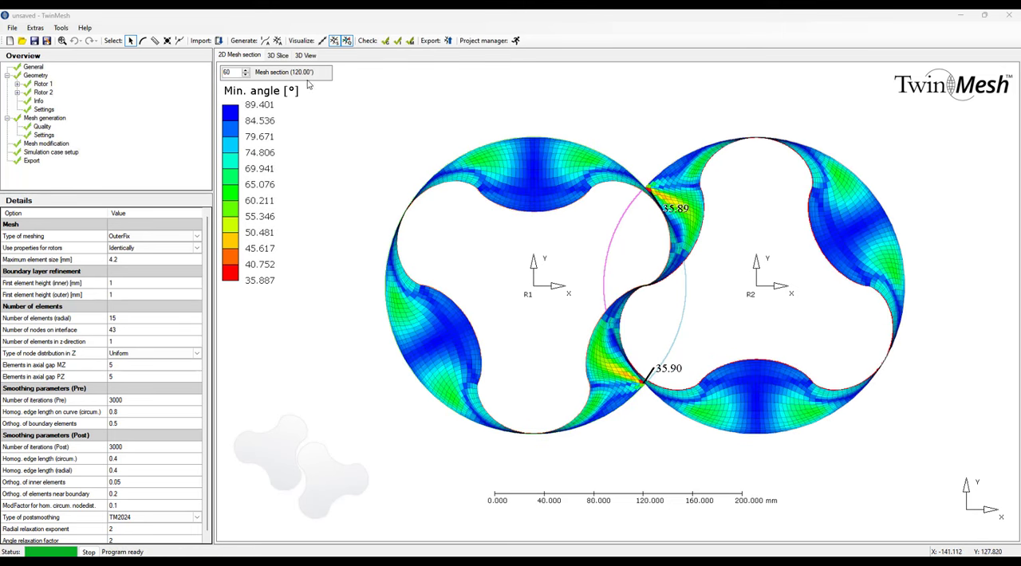
Step back through mesh sections 60 to 0 to examine the minimum-angle mesh quality at each rotor position.
click(246, 75)
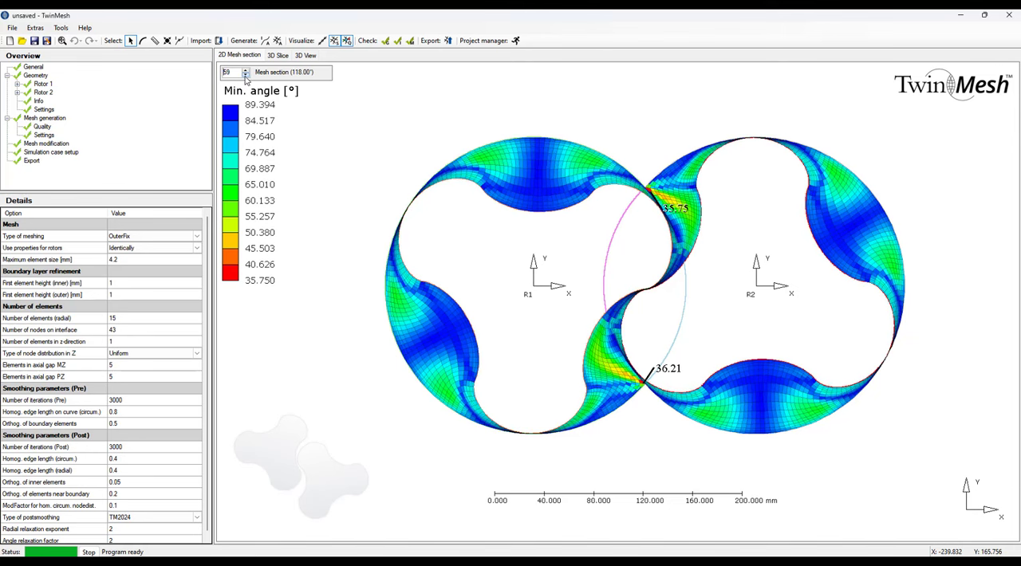
click(246, 76)
click(246, 76)
click(245, 75)
click(245, 75)
click(246, 76)
click(246, 76)
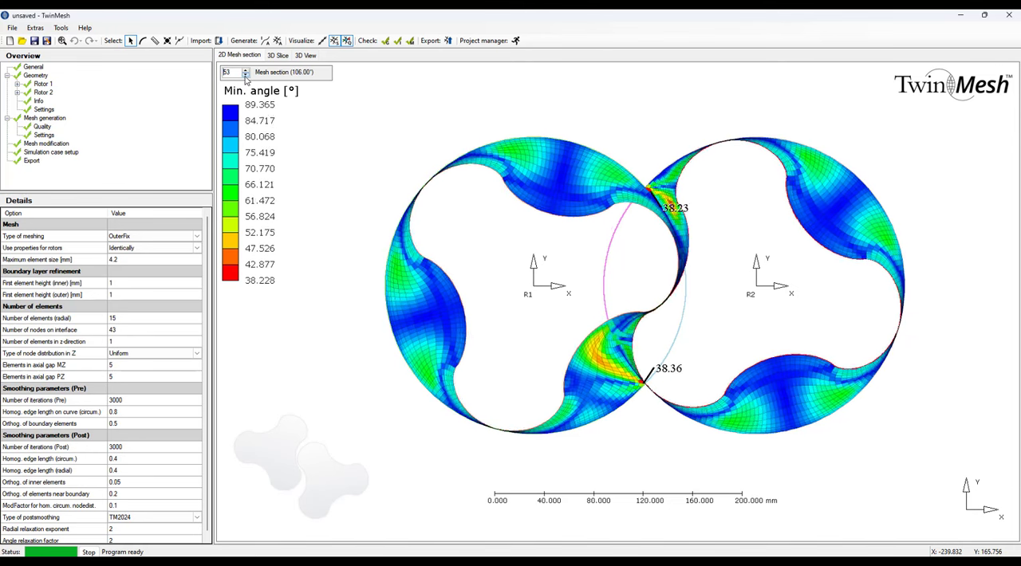
click(246, 76)
click(246, 76)
click(246, 75)
click(245, 75)
click(246, 76)
click(245, 75)
double_click(246, 76)
click(246, 76)
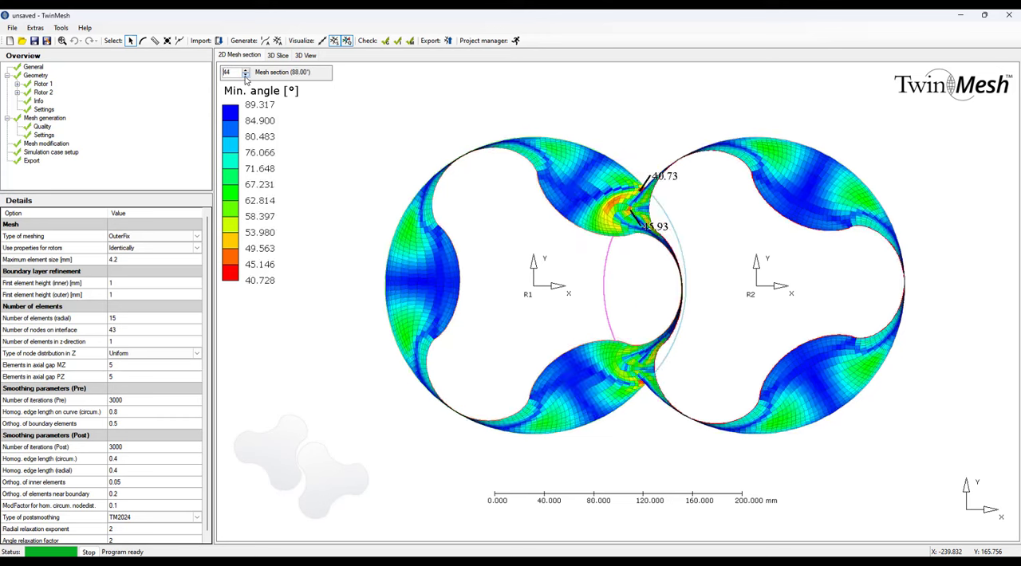
click(246, 76)
click(246, 75)
click(245, 76)
click(246, 76)
click(246, 75)
click(245, 76)
click(245, 76)
click(246, 76)
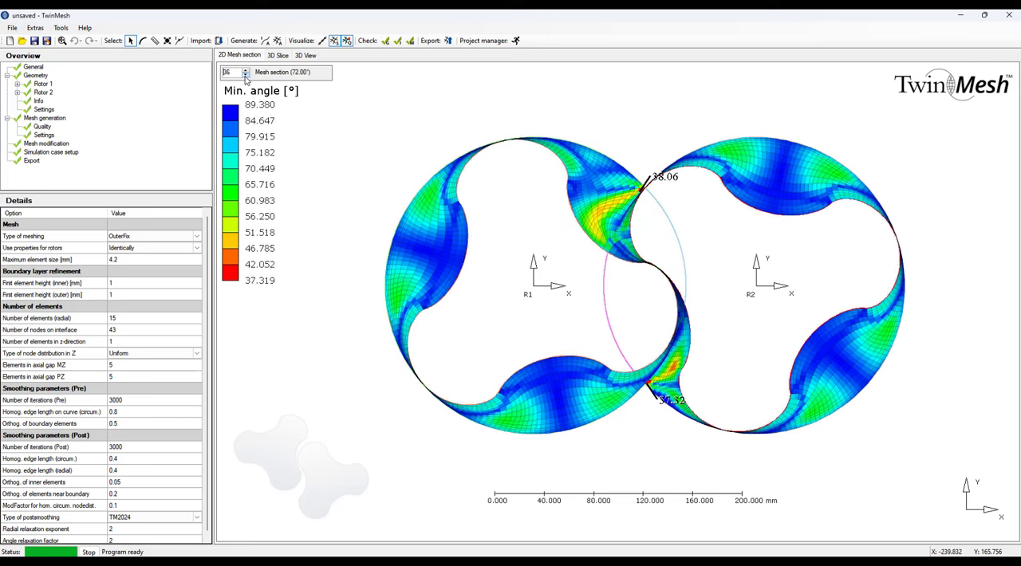
click(246, 76)
click(246, 75)
click(246, 76)
double_click(245, 76)
click(245, 76)
click(246, 76)
click(246, 76)
double_click(246, 76)
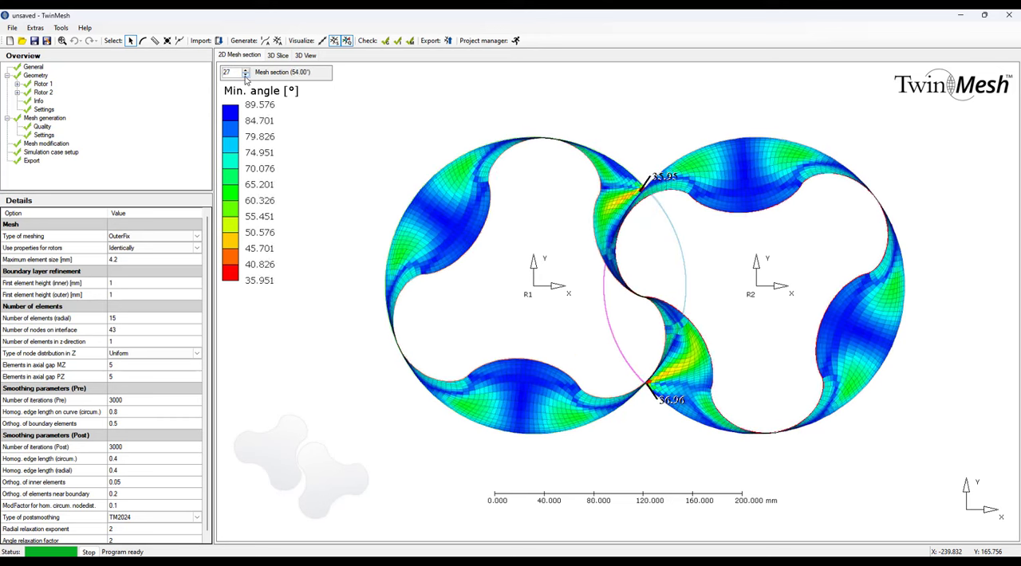
click(245, 76)
click(245, 76)
double_click(245, 76)
double_click(246, 75)
click(246, 76)
double_click(246, 76)
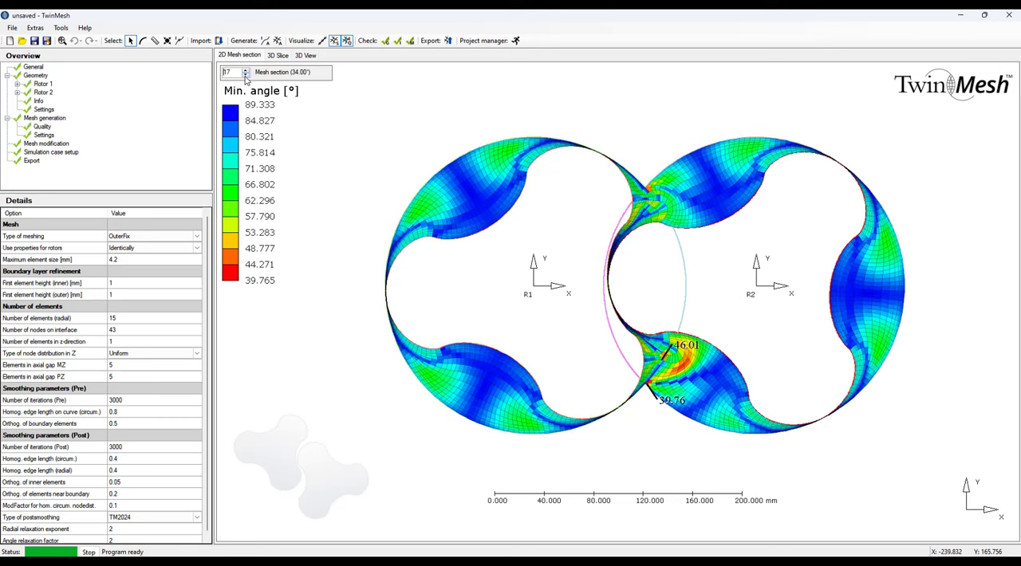
double_click(246, 76)
click(246, 76)
double_click(246, 76)
click(245, 76)
double_click(245, 76)
click(246, 76)
double_click(246, 76)
click(246, 75)
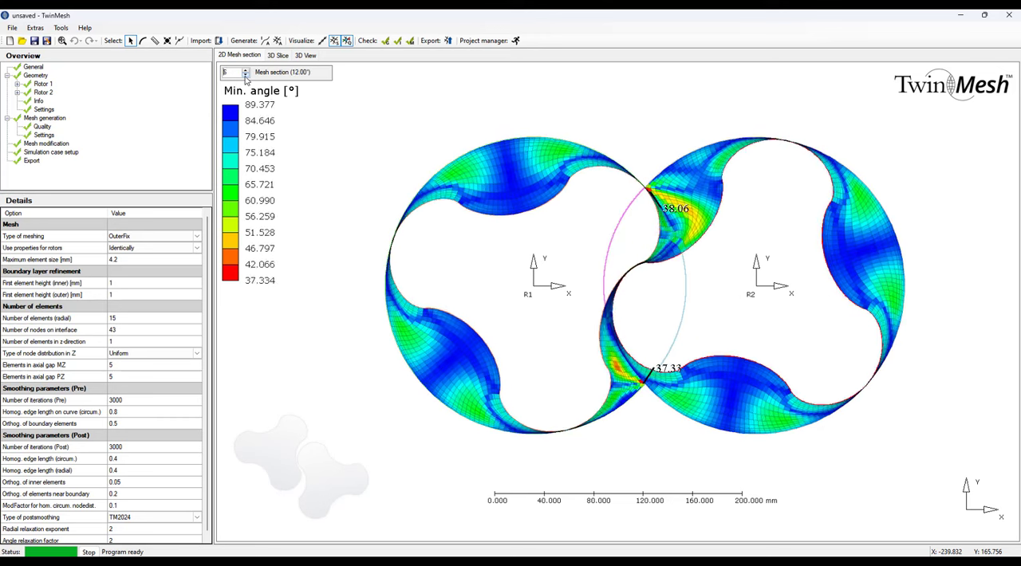
double_click(246, 76)
double_click(246, 76)
click(246, 76)
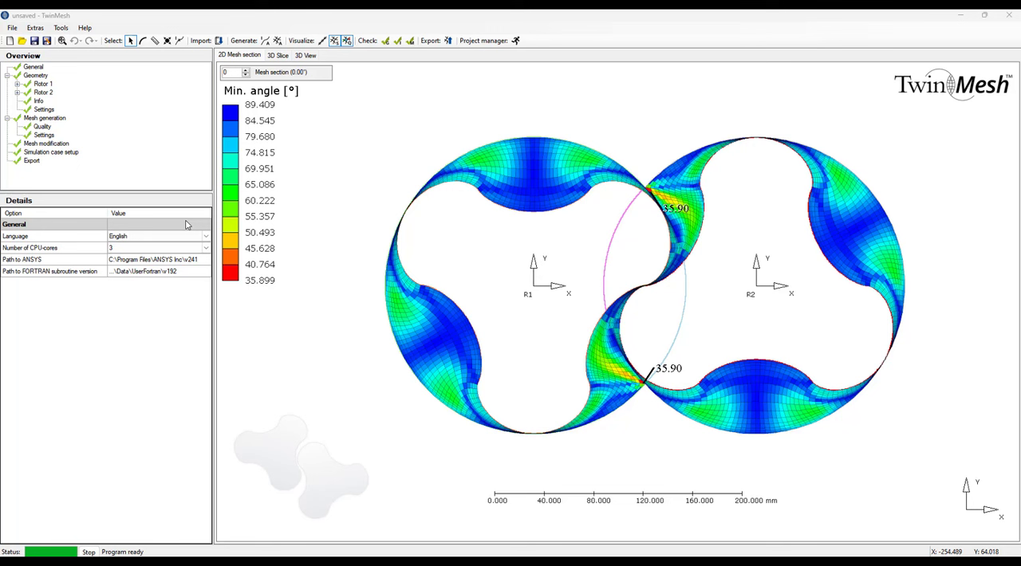
In the simulation case setup, set the type of simulation to 2D and the fluid model to Incompressible with cavitation.
click(52, 153)
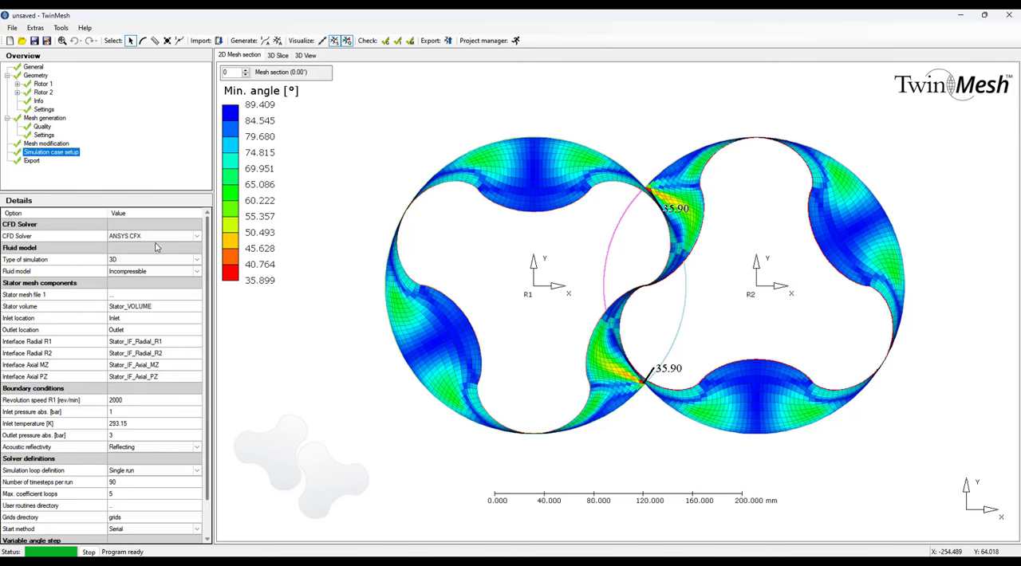
click(151, 240)
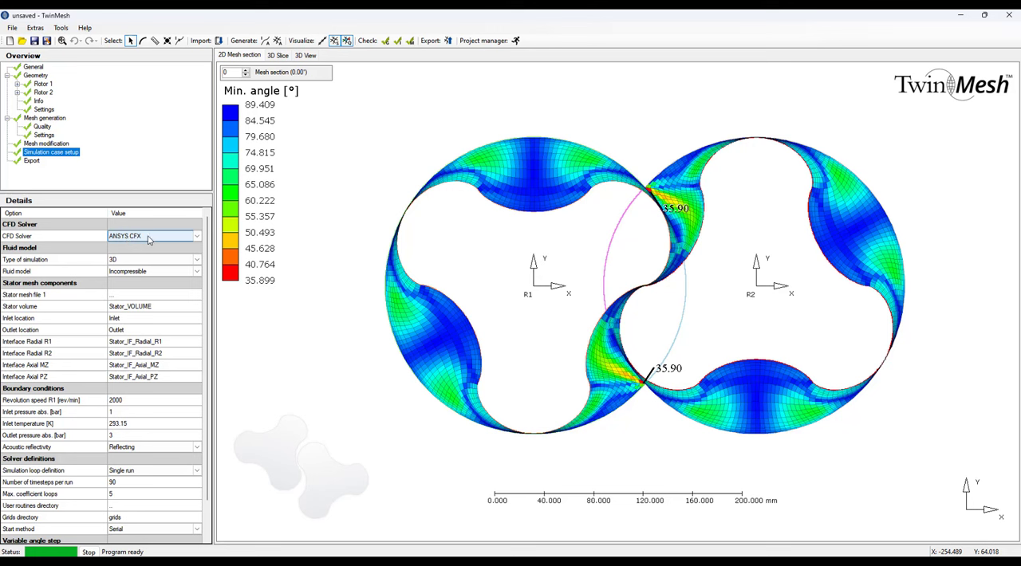
click(156, 263)
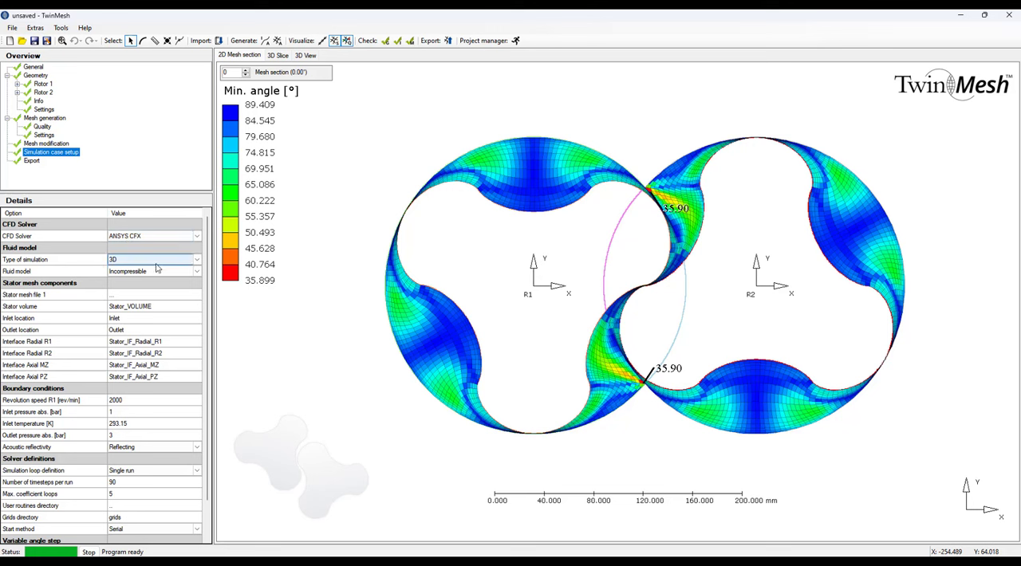
click(153, 263)
click(152, 265)
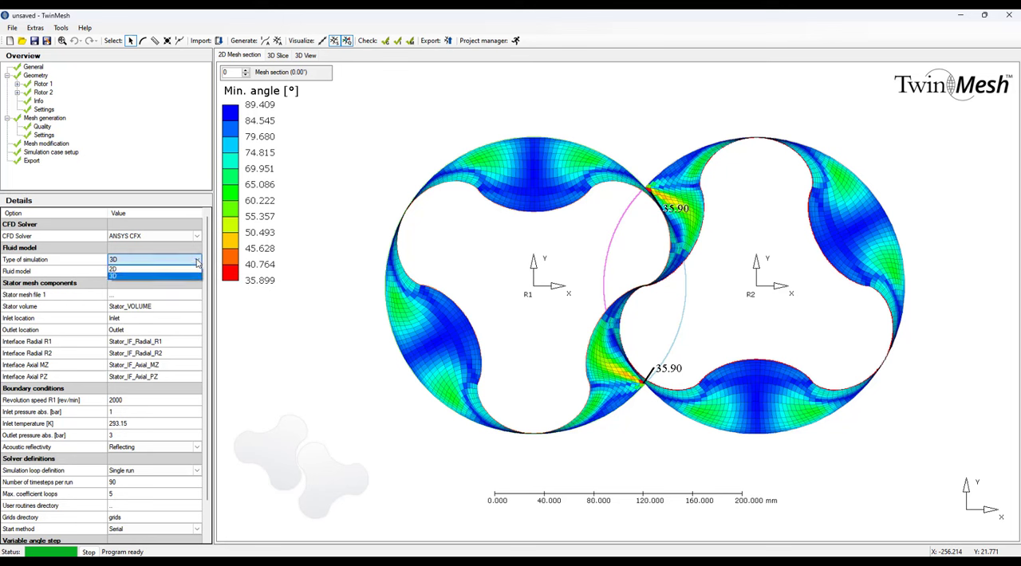
click(138, 269)
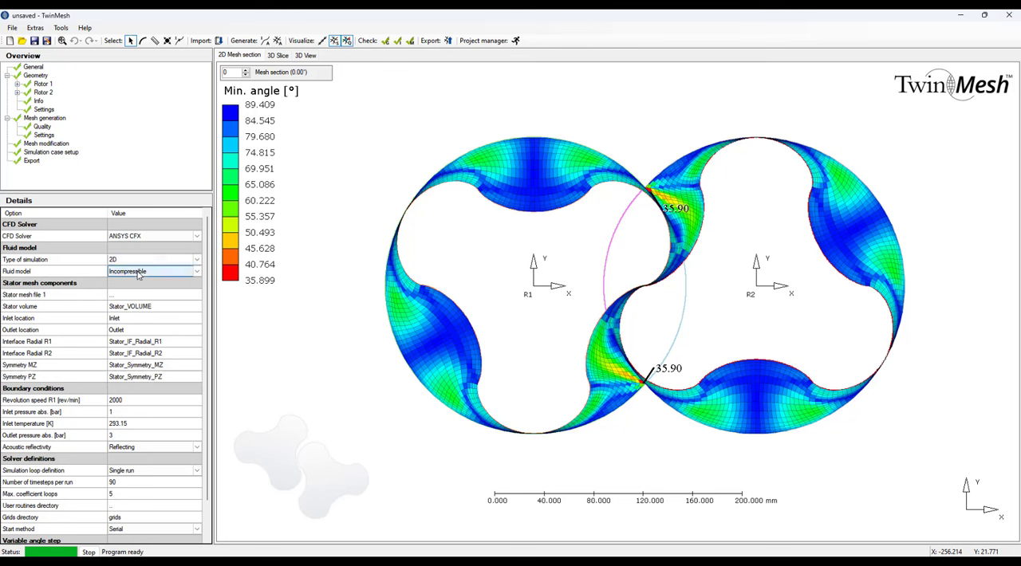
click(197, 272)
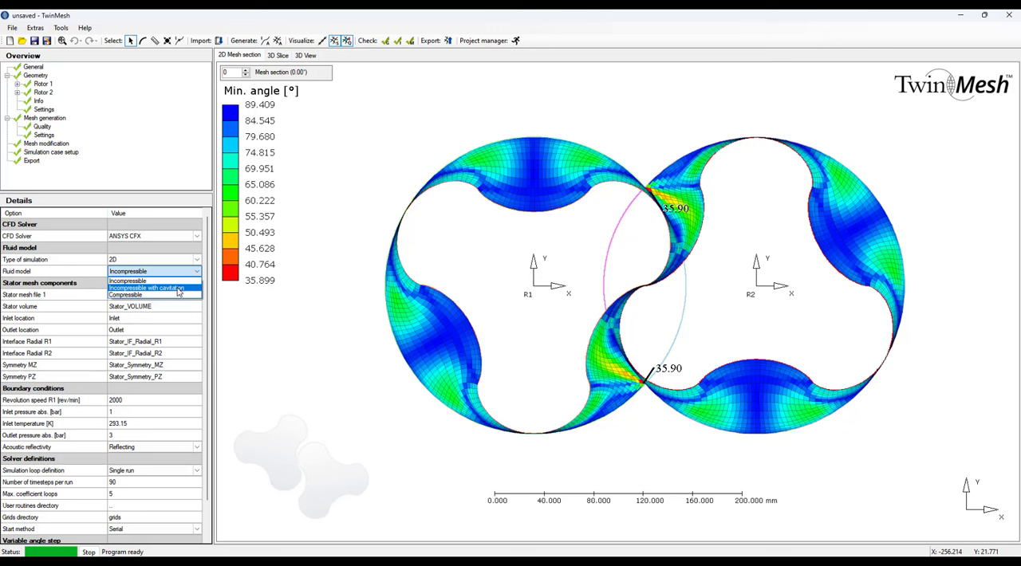
click(178, 288)
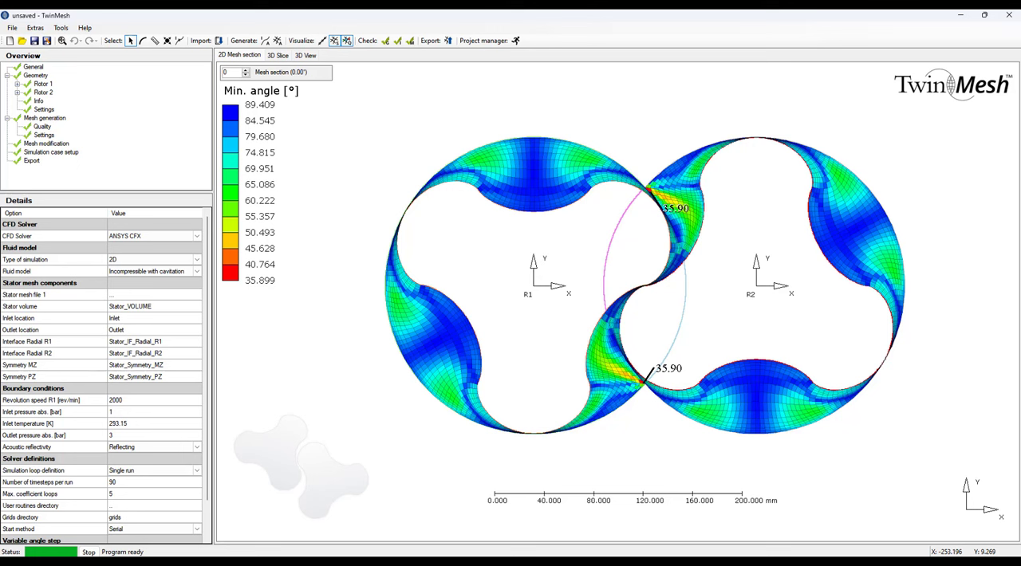
Import the stator mesh LobePump2D_Stator with metres as the import unit, saving the project as NewProject.
right_click(116, 300)
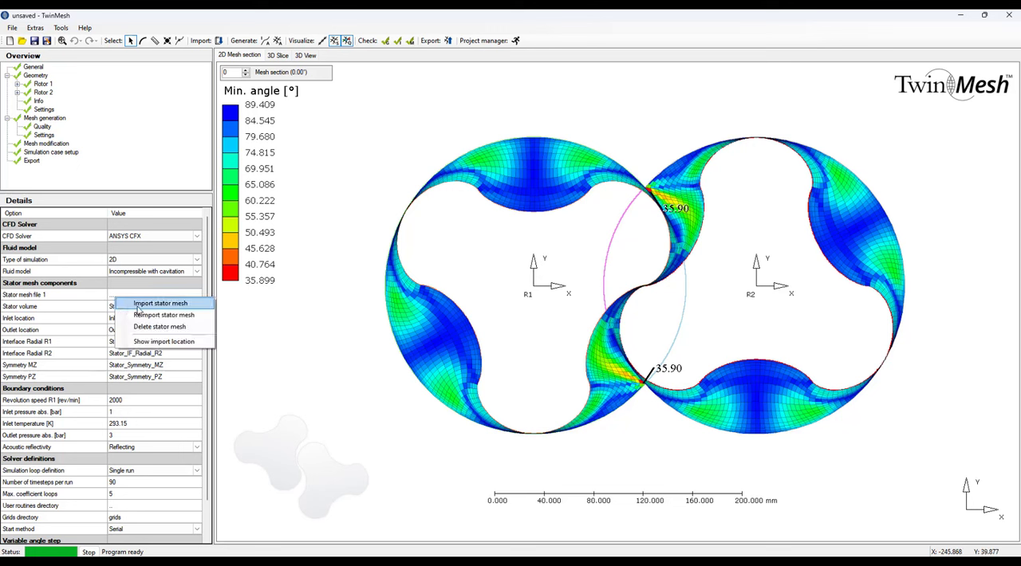
click(138, 304)
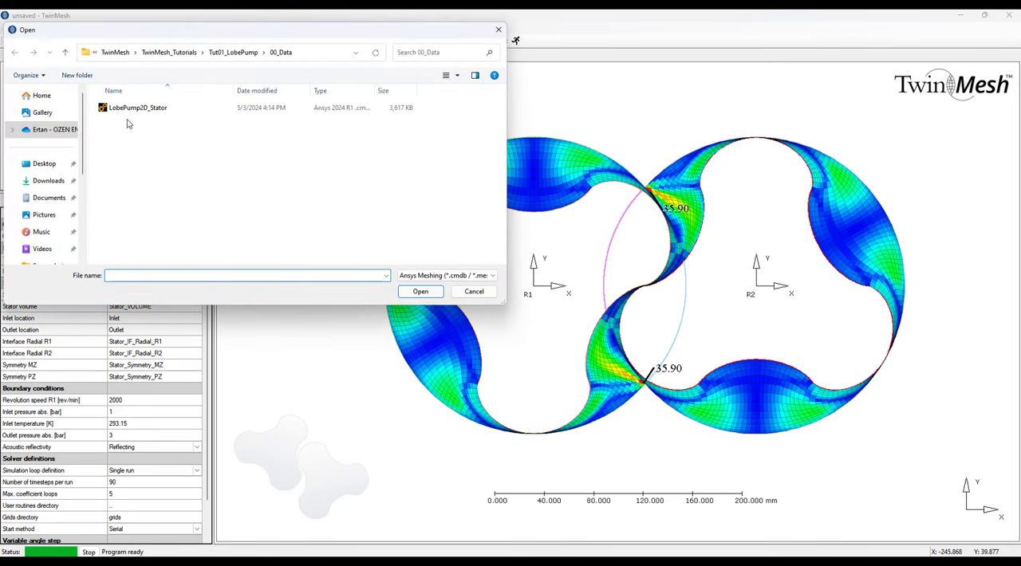
click(142, 108)
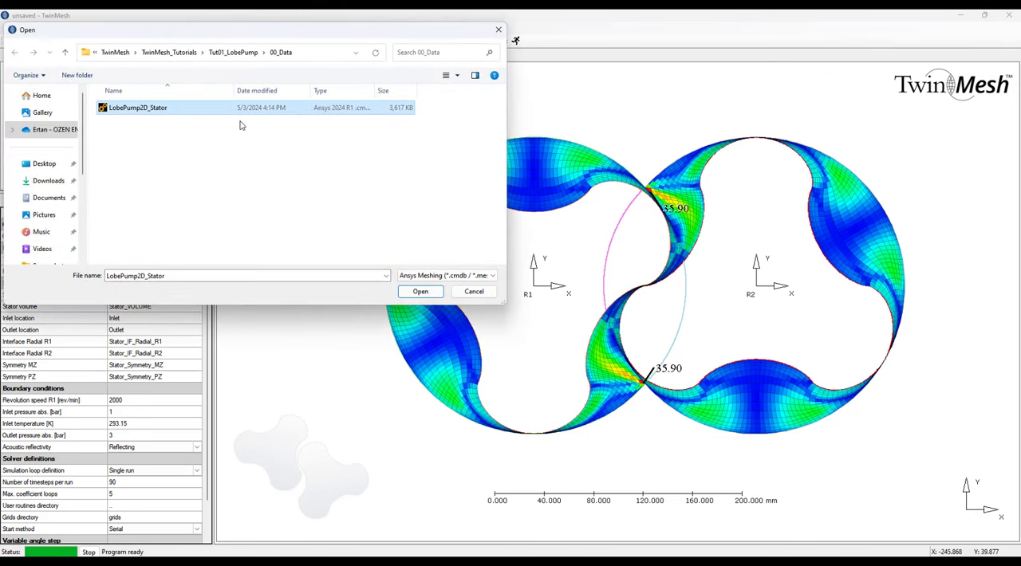
click(418, 292)
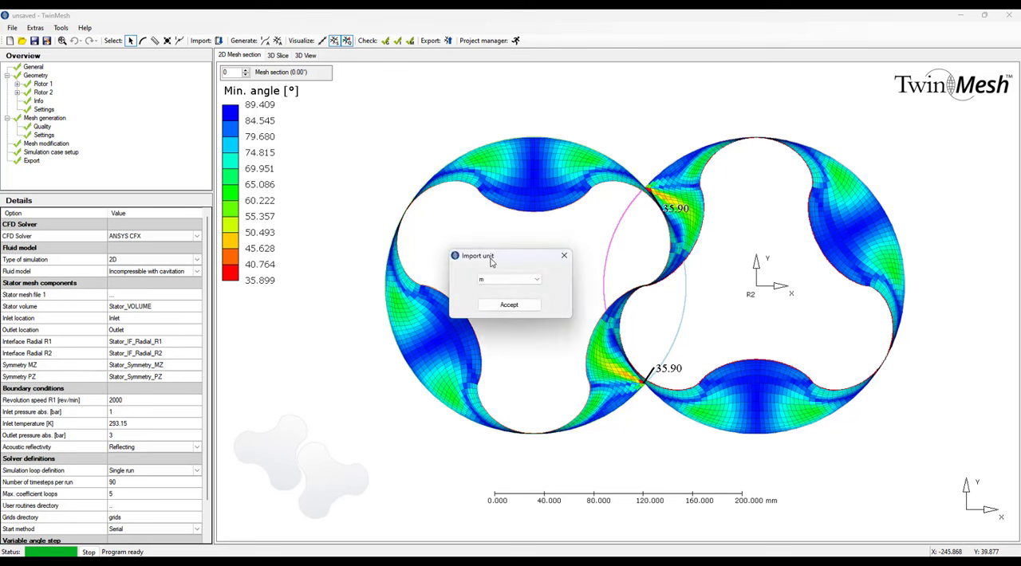
click(514, 306)
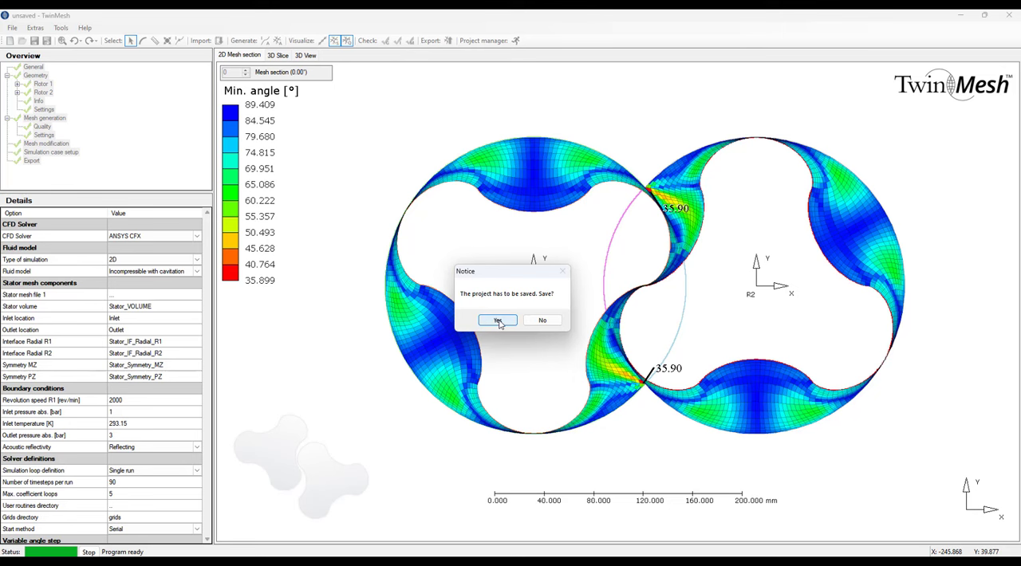
click(497, 320)
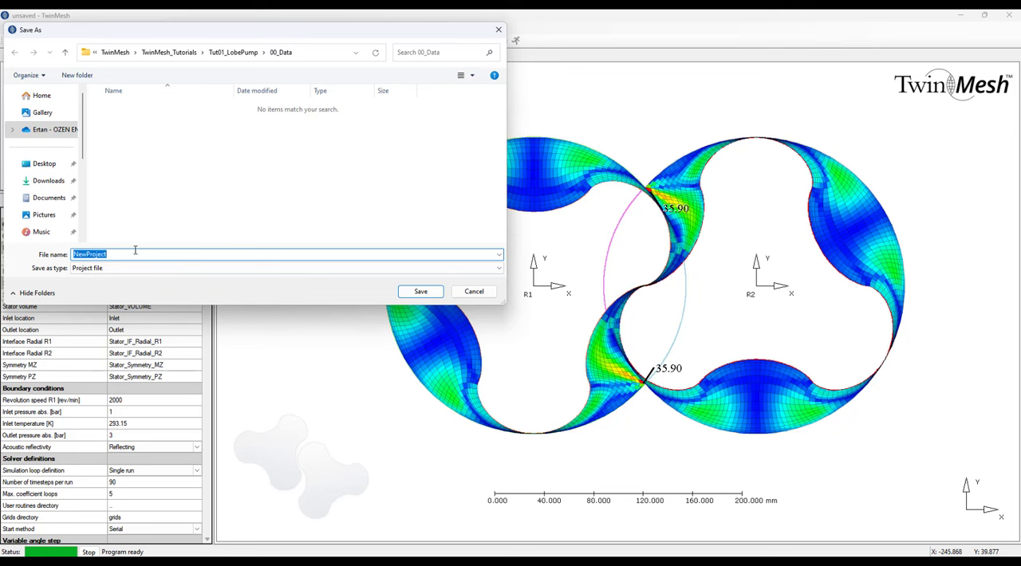
click(421, 291)
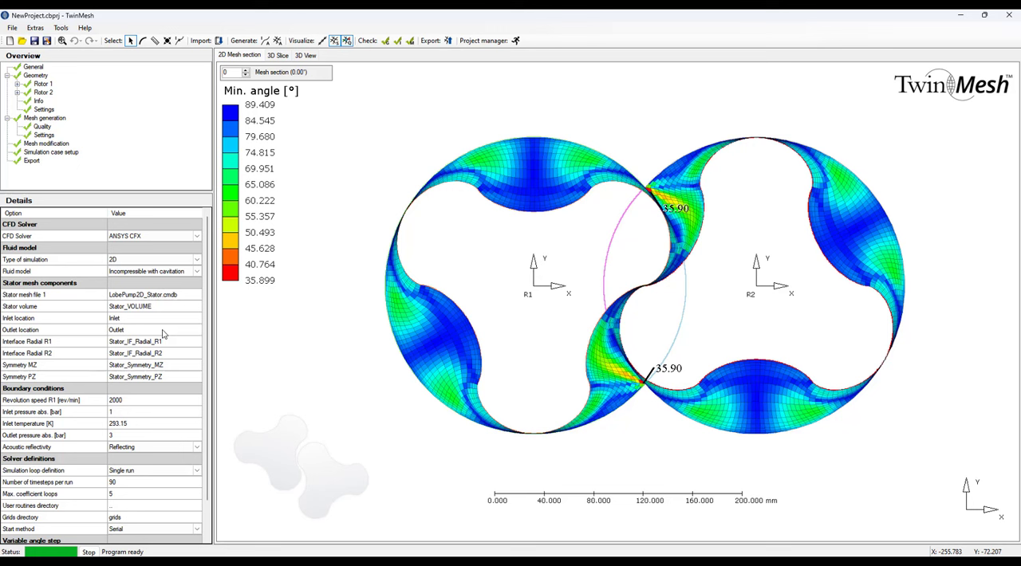
Set the revolution speed of R1 to 400 rev/min and the number of timesteps per run to 720.
click(132, 402)
text(4)
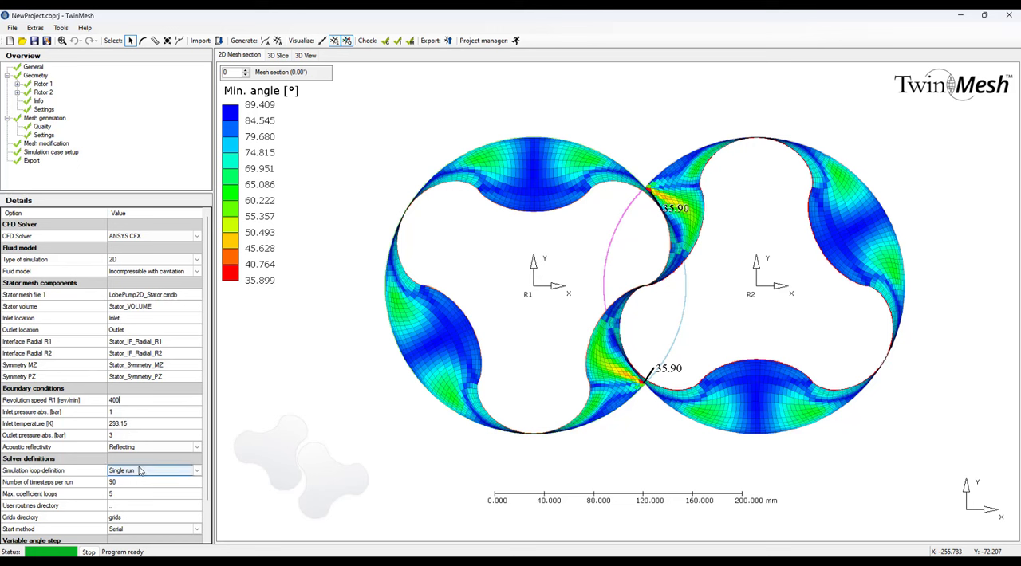
click(120, 482)
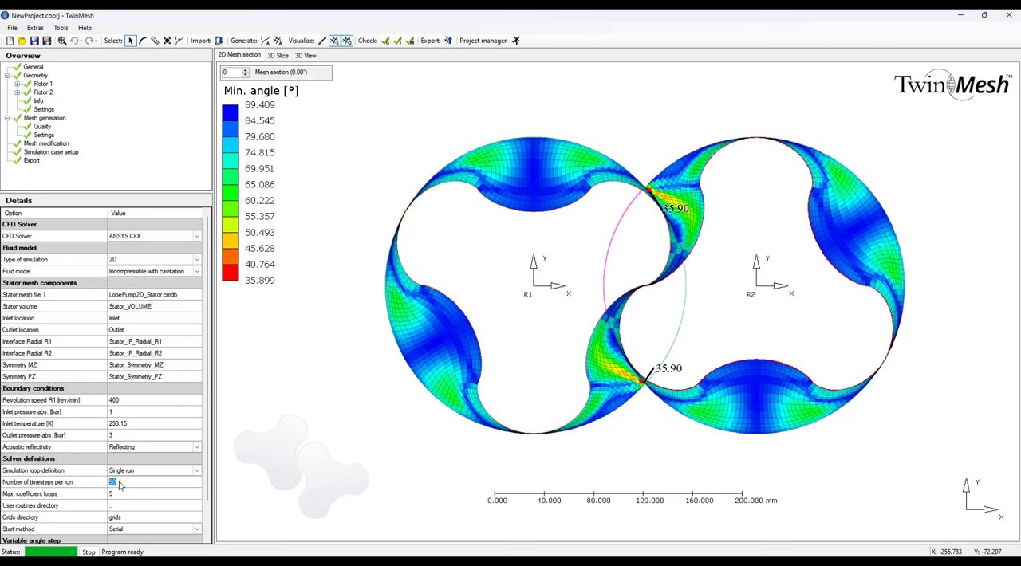
text(720)
Set the maximum coefficient loops to 15 and the start method to Intel MPI Local Parallel.
click(148, 472)
scroll(142, 508, down, 2)
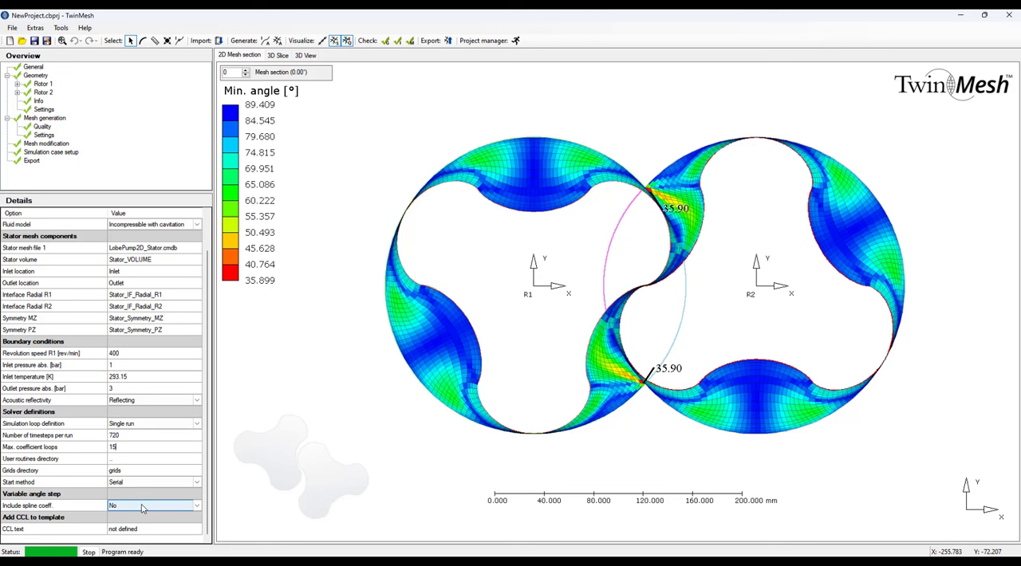
click(199, 483)
click(199, 484)
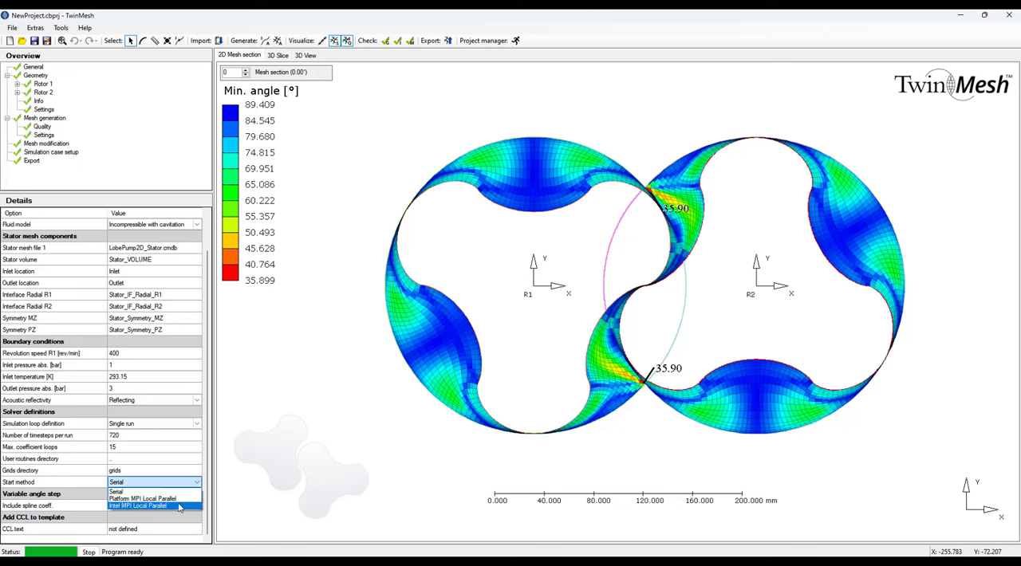
click(180, 507)
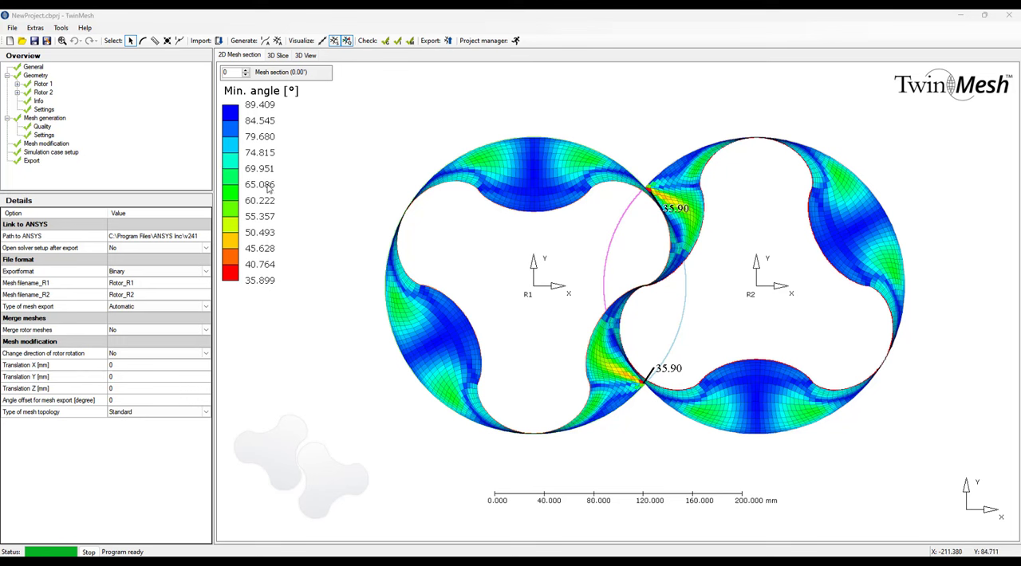
Export all files, overwriting the existing NewProject directory and having the solver setup open after export.
click(32, 161)
click(12, 28)
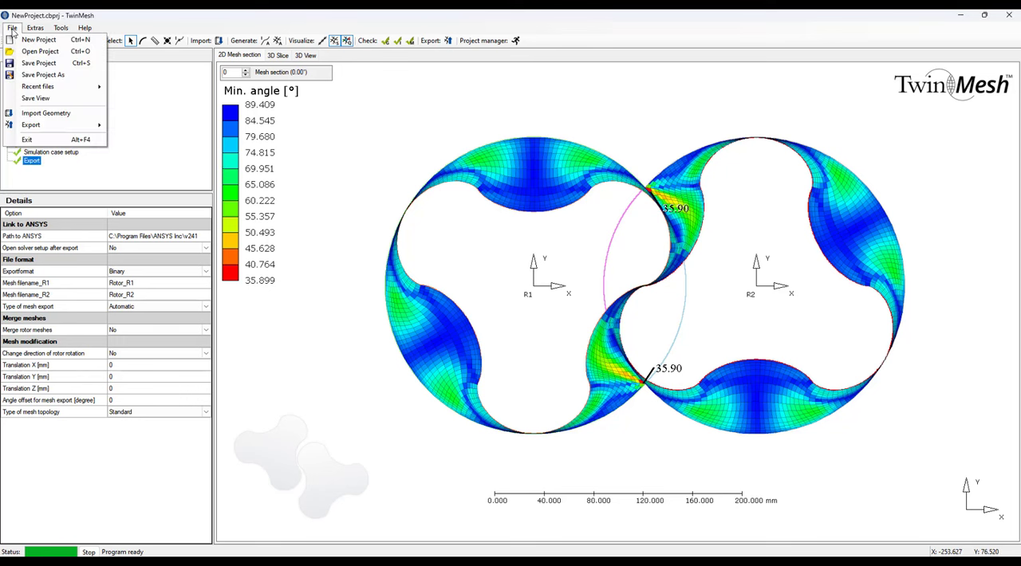
mouse_move(45, 126)
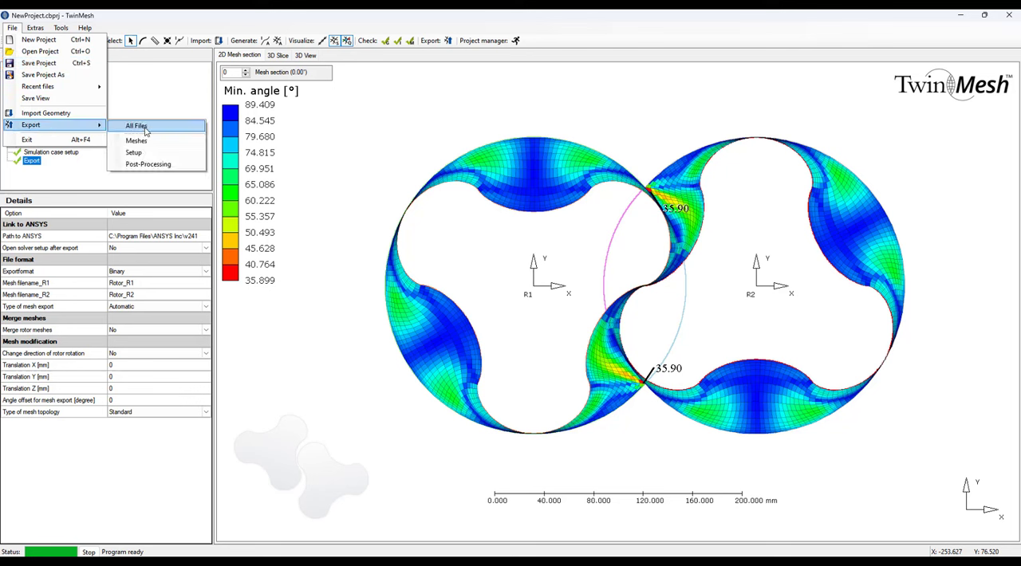
click(136, 126)
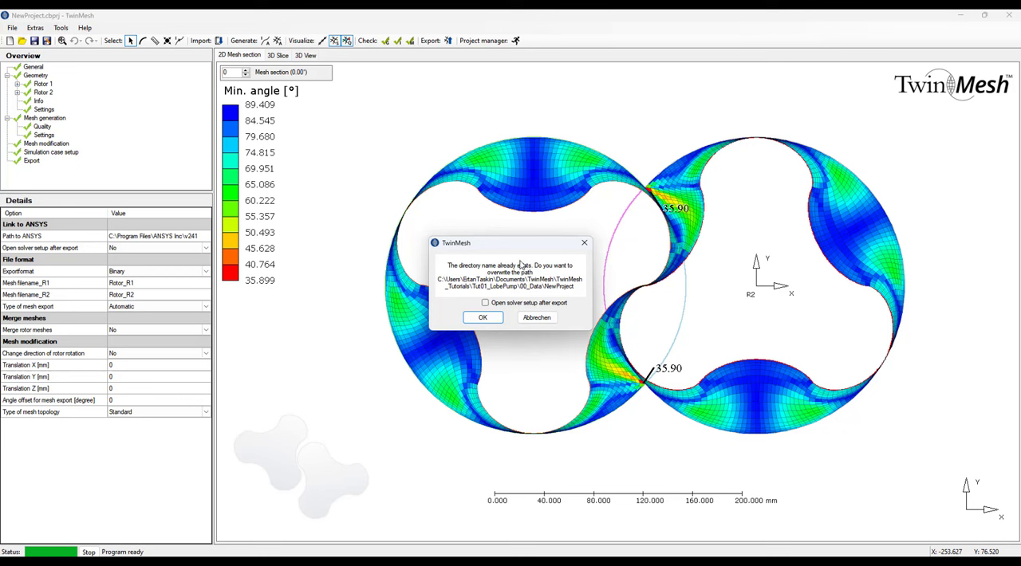
click(485, 303)
click(485, 317)
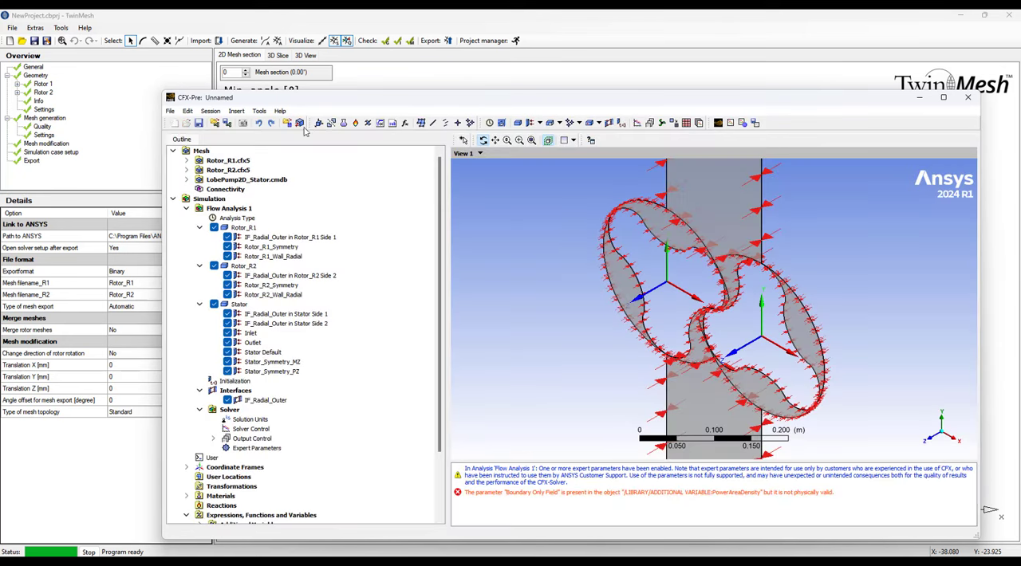
Switch to CFX-Pre at full window size and examine the whole pump model with its stator channel and boundary markers.
click(943, 98)
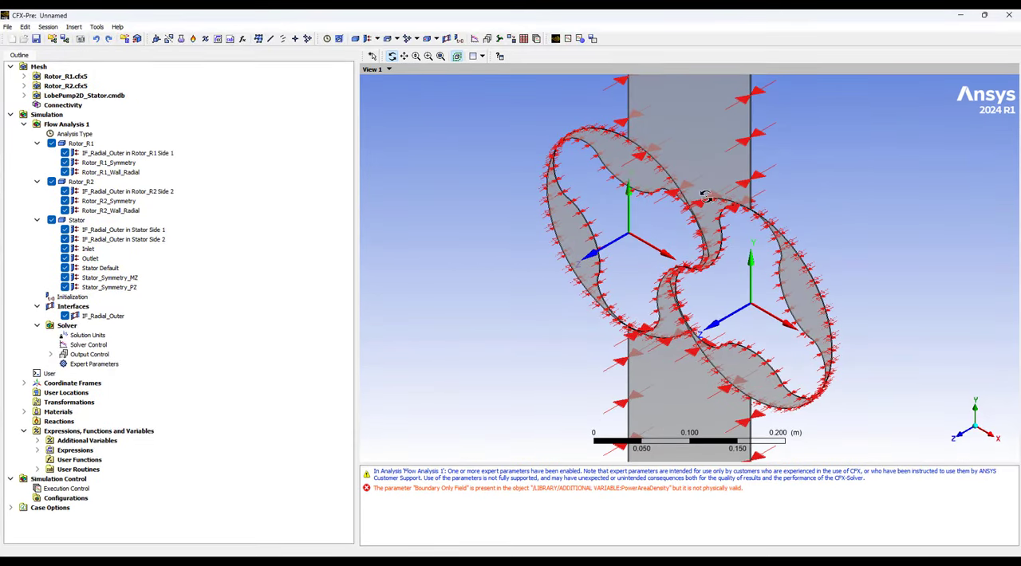
drag(780, 191, 778, 188)
scroll(778, 188, down, 8)
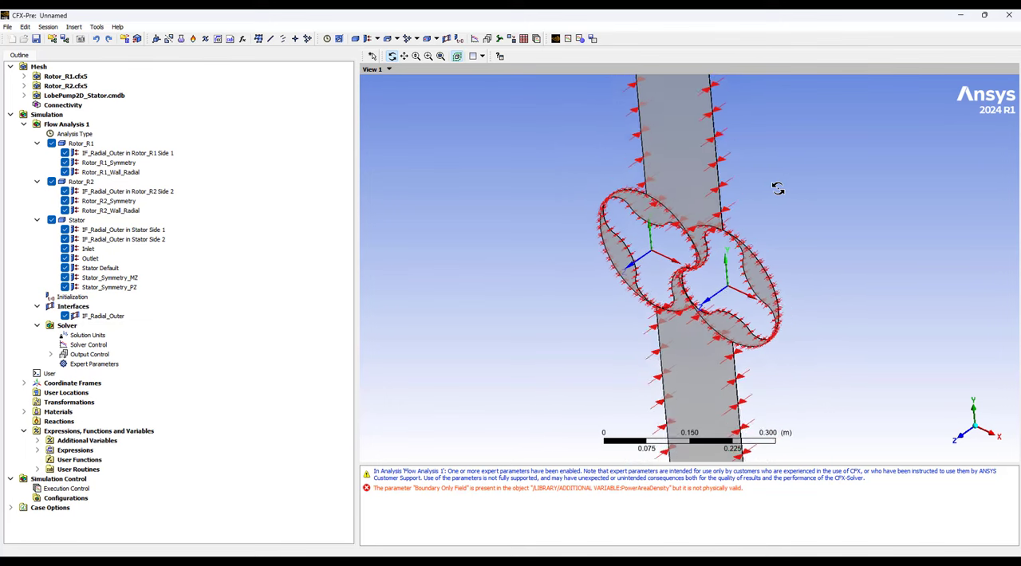
scroll(780, 188, down, 1)
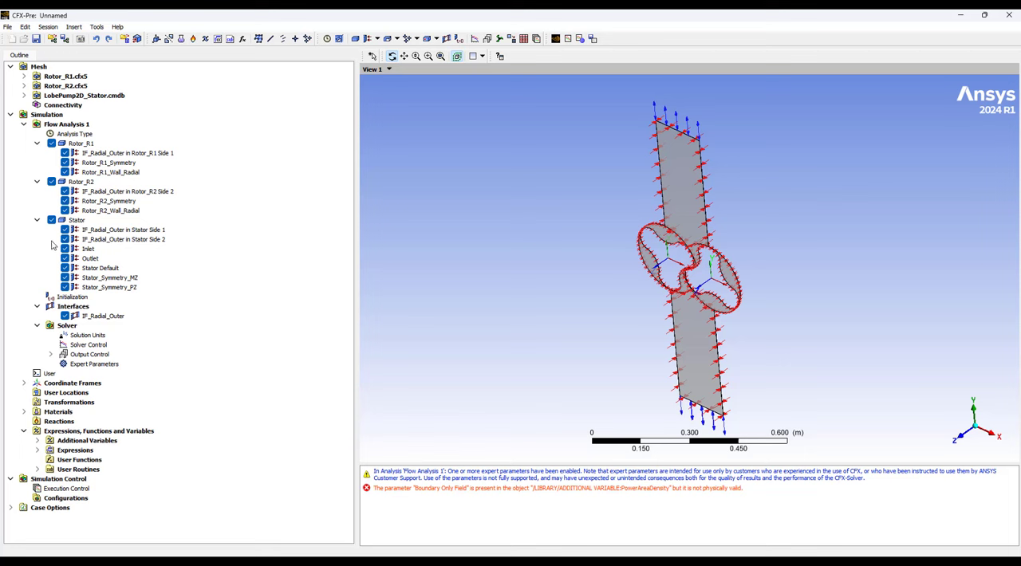
ctrl+middle_drag(575, 240, 598, 201)
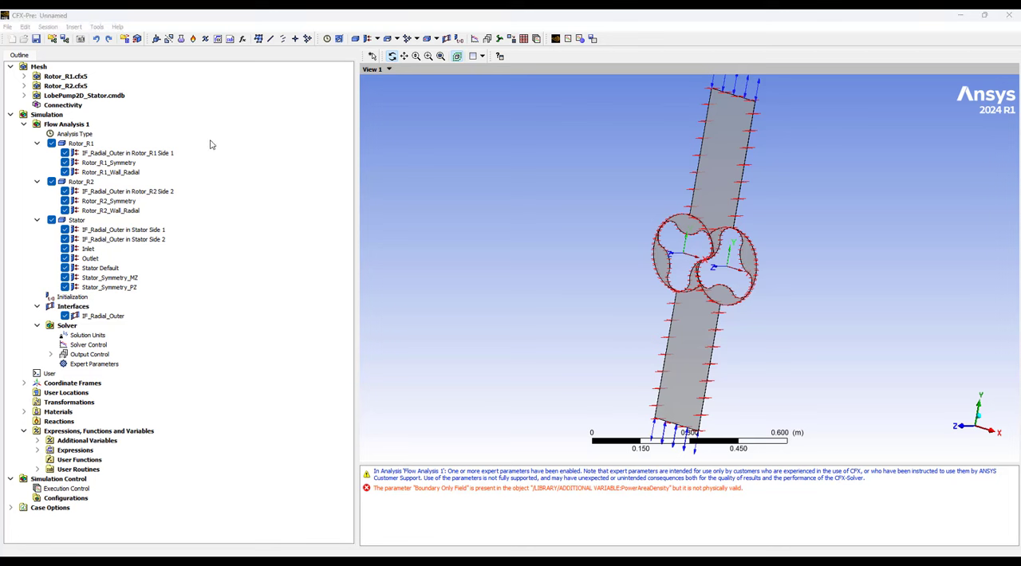
Save the CFX-Pre case as NewProject.cfx in the NewProject folder.
click(7, 29)
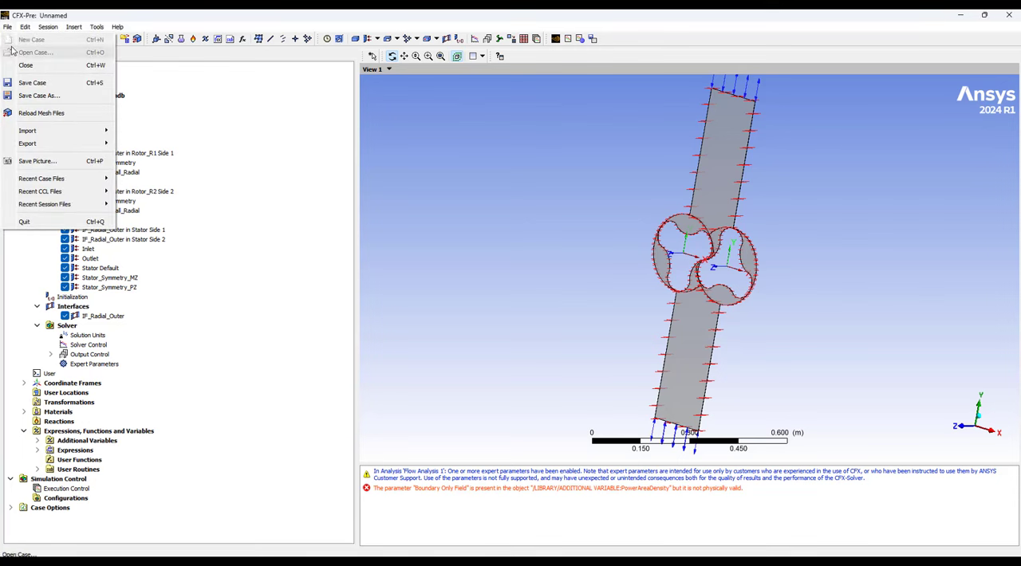
click(38, 96)
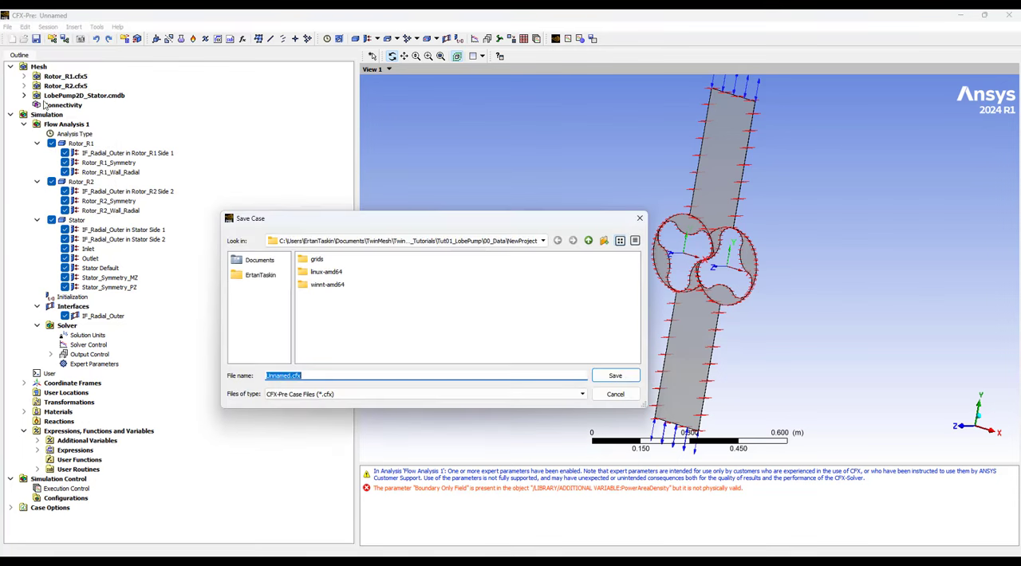
click(269, 375)
text(NewPor)
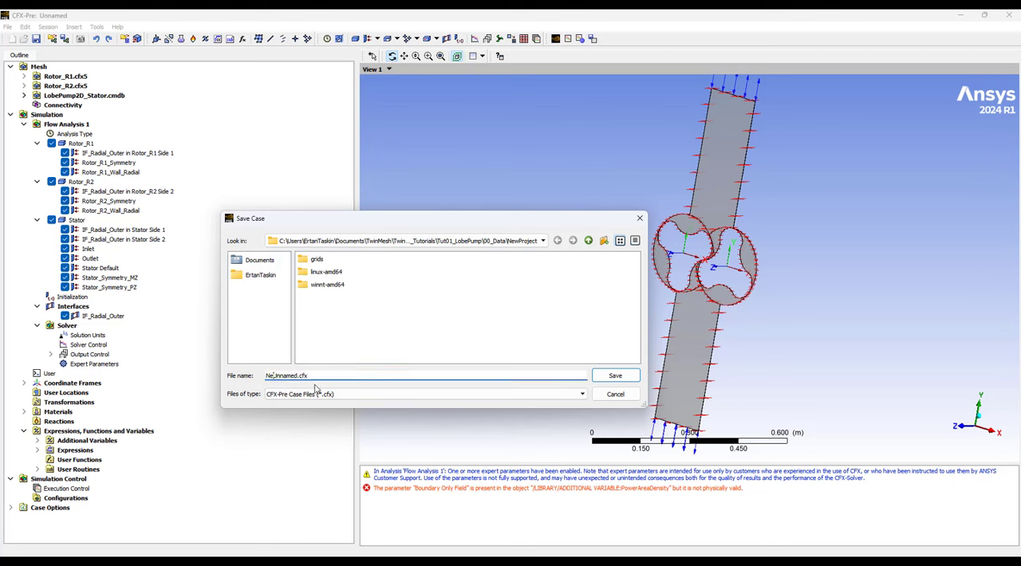
text(ject)
key(Delete)
text(ro)
key(Delete)
key(Delete)
key(Delete)
key(Delete)
key(Delete)
key(Delete)
key(Delete)
key(Return)
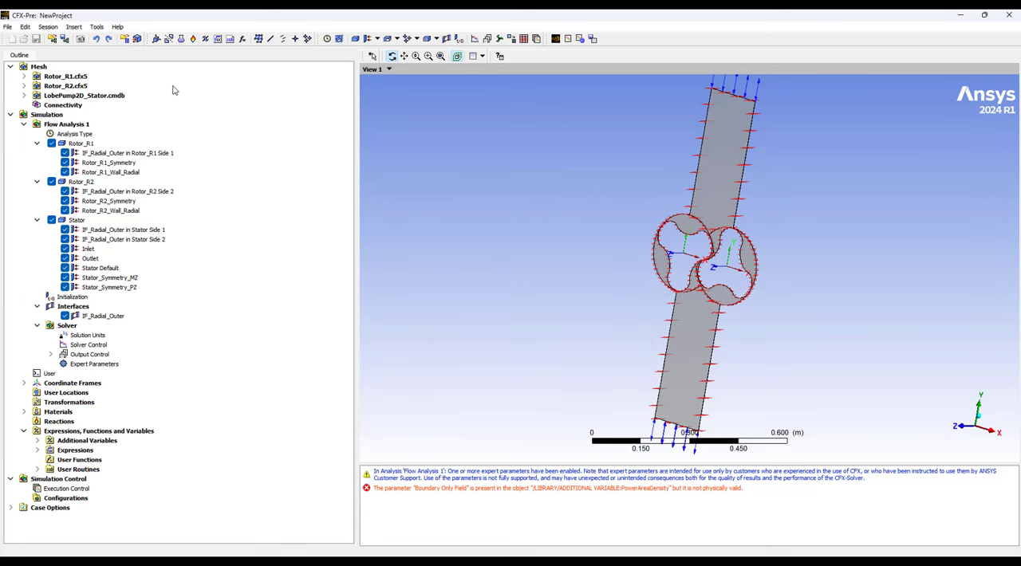
Define the solver run for the case, continuing past the physics validation, and start it in CFX-Solver Manager.
click(556, 40)
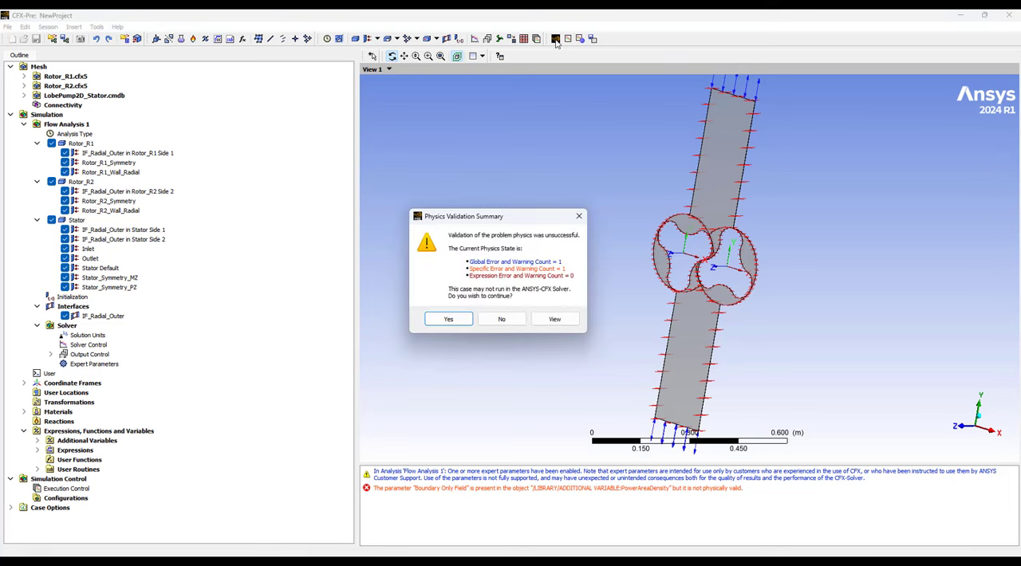
click(461, 319)
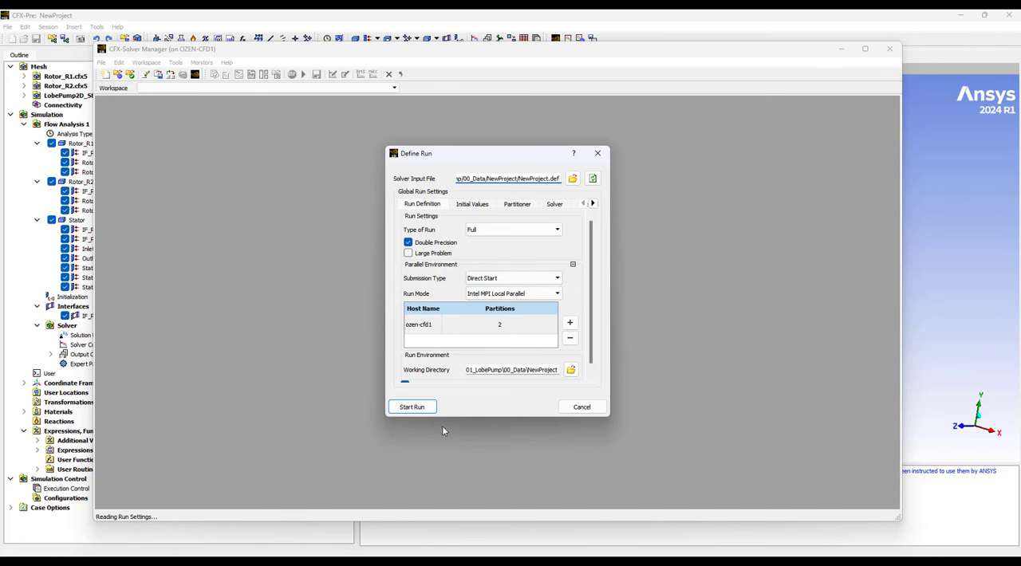
click(421, 410)
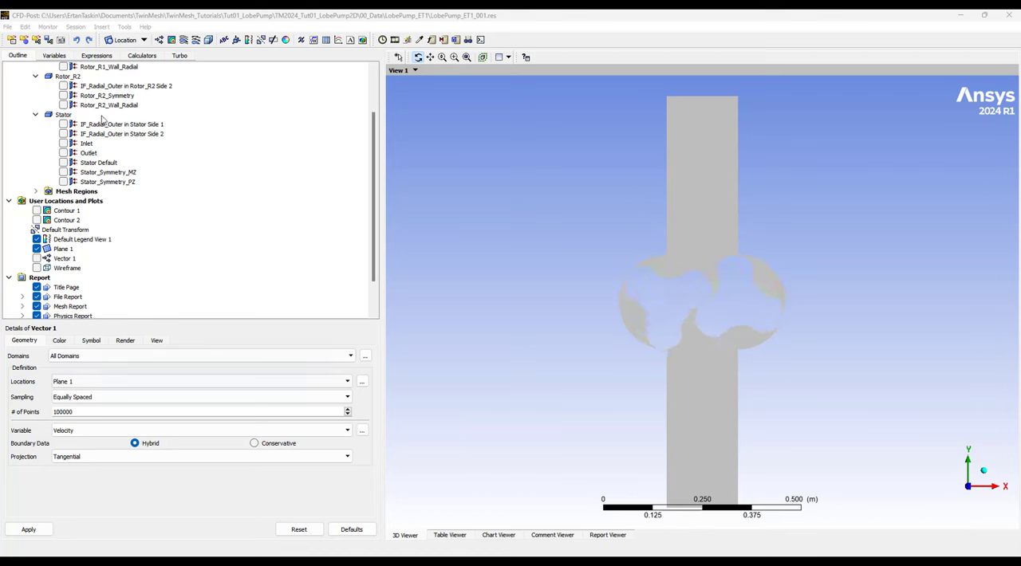
In the CFD-Post results of the lobe pump, show the velocity plot Vector 1 and hide Plane 1.
click(36, 259)
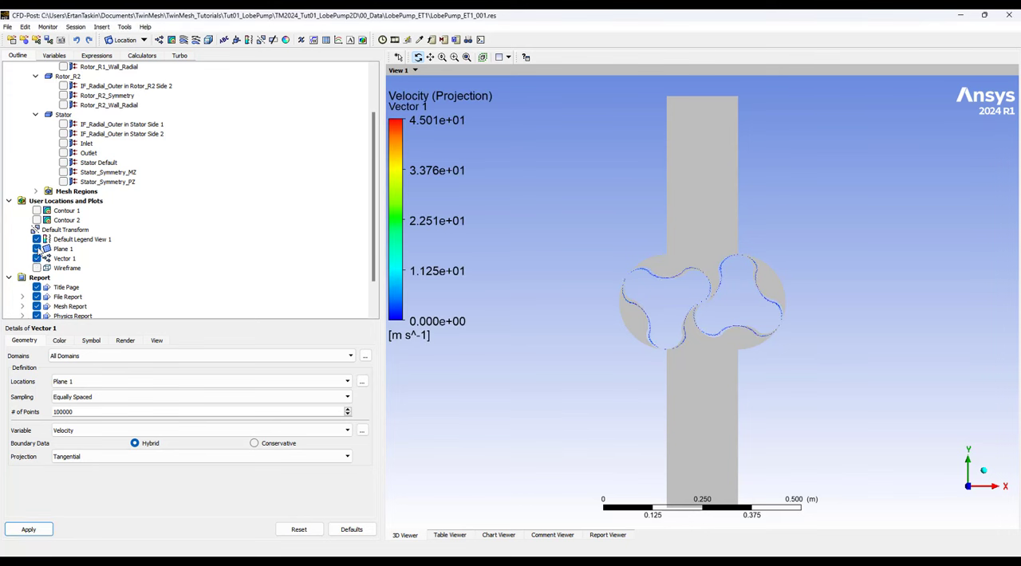
click(36, 248)
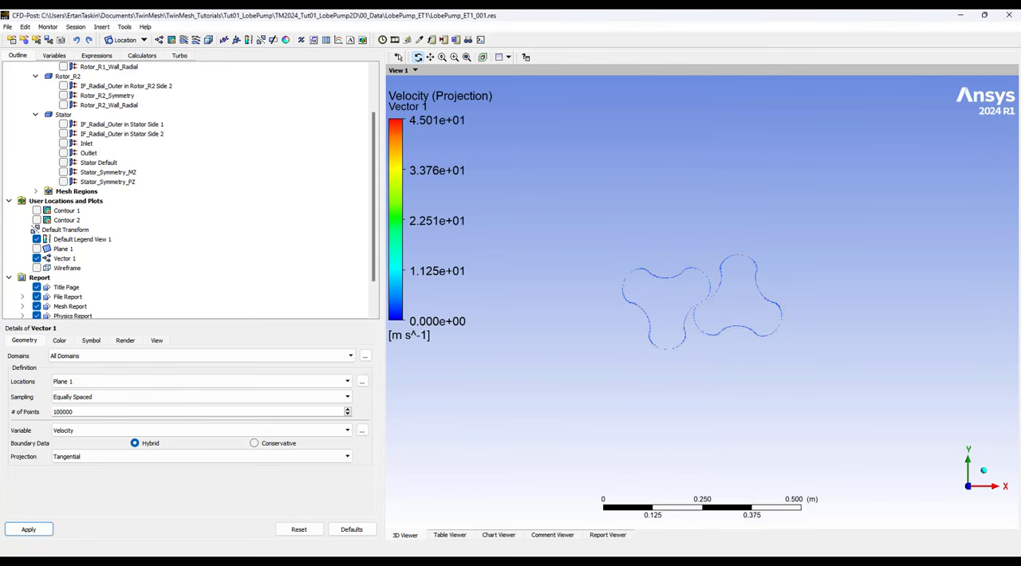